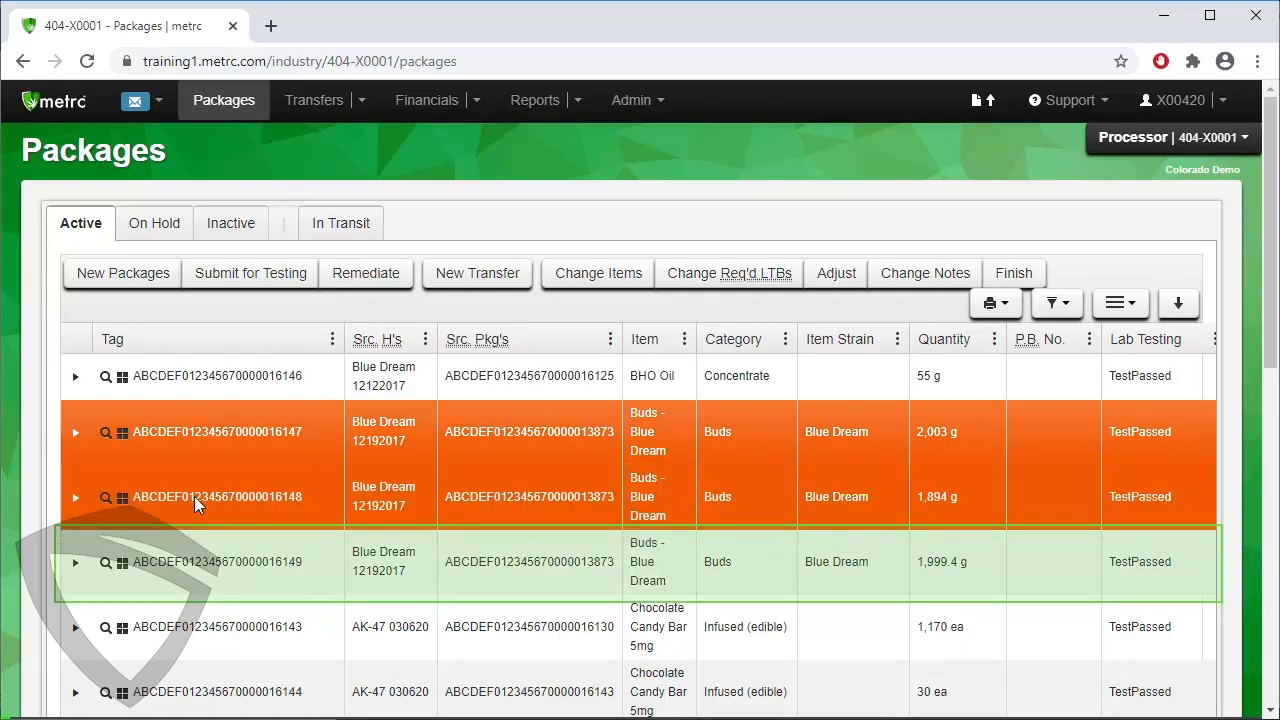
{"action": "left_click", "coordinate": [196, 564]}
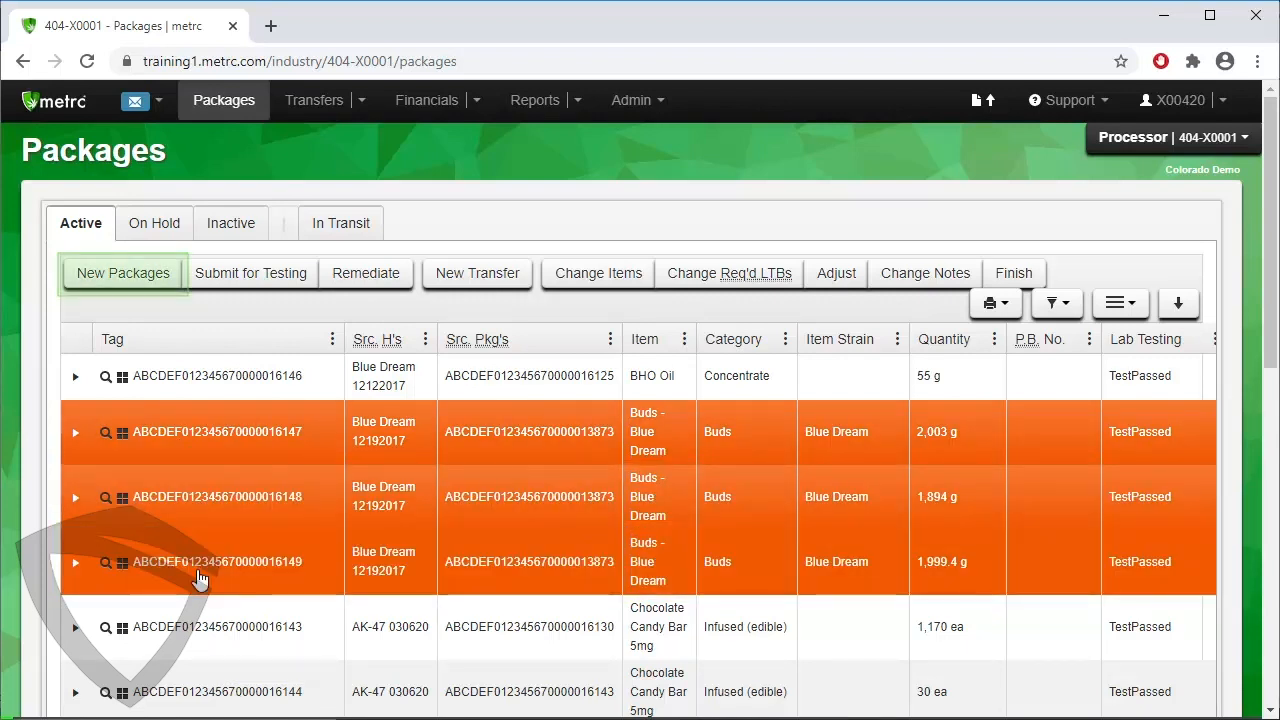
{"action": "left_click", "coordinate": [147, 276]}
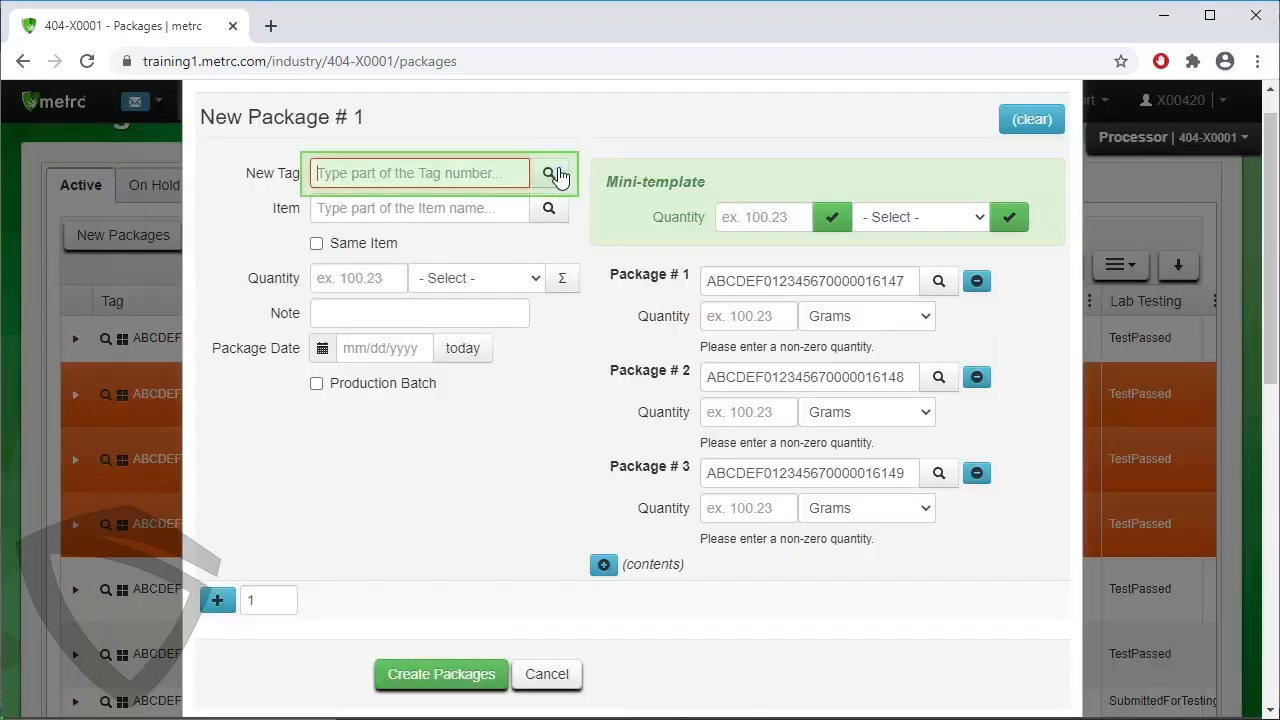
{"action": "left_click", "coordinate": [550, 174]}
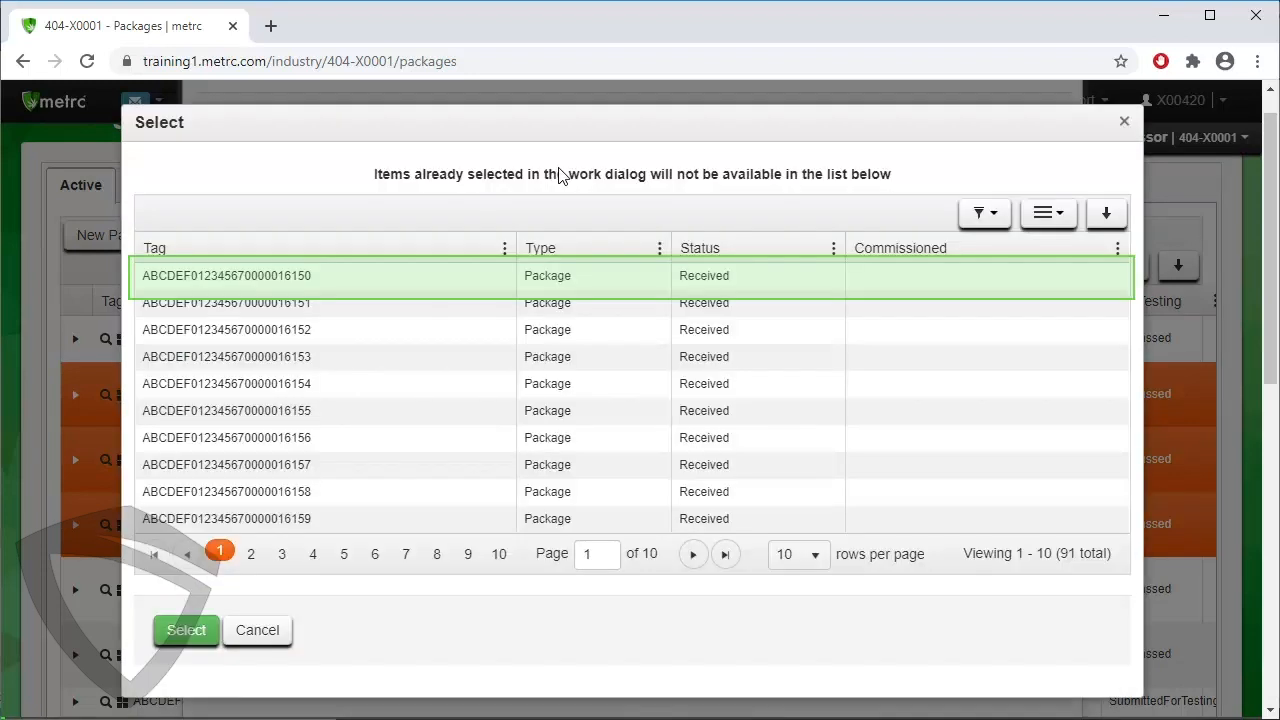
{"action": "left_click", "coordinate": [339, 279]}
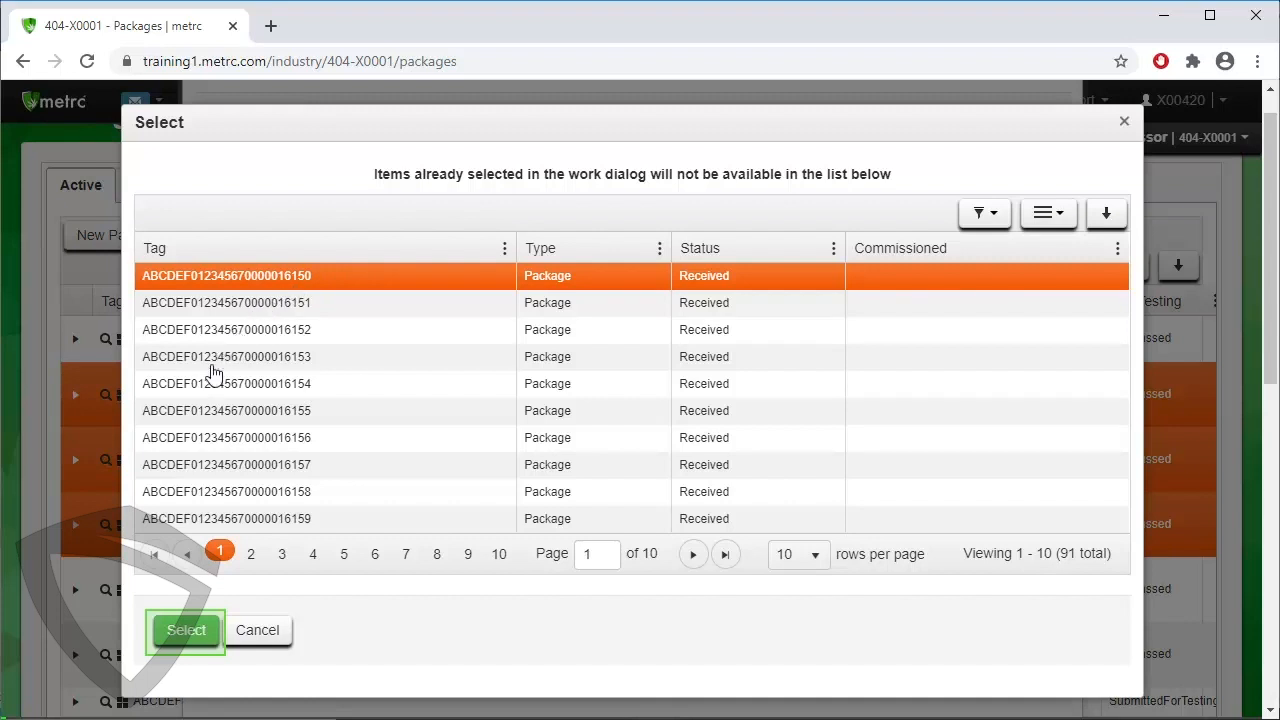
{"action": "left_click", "coordinate": [186, 630]}
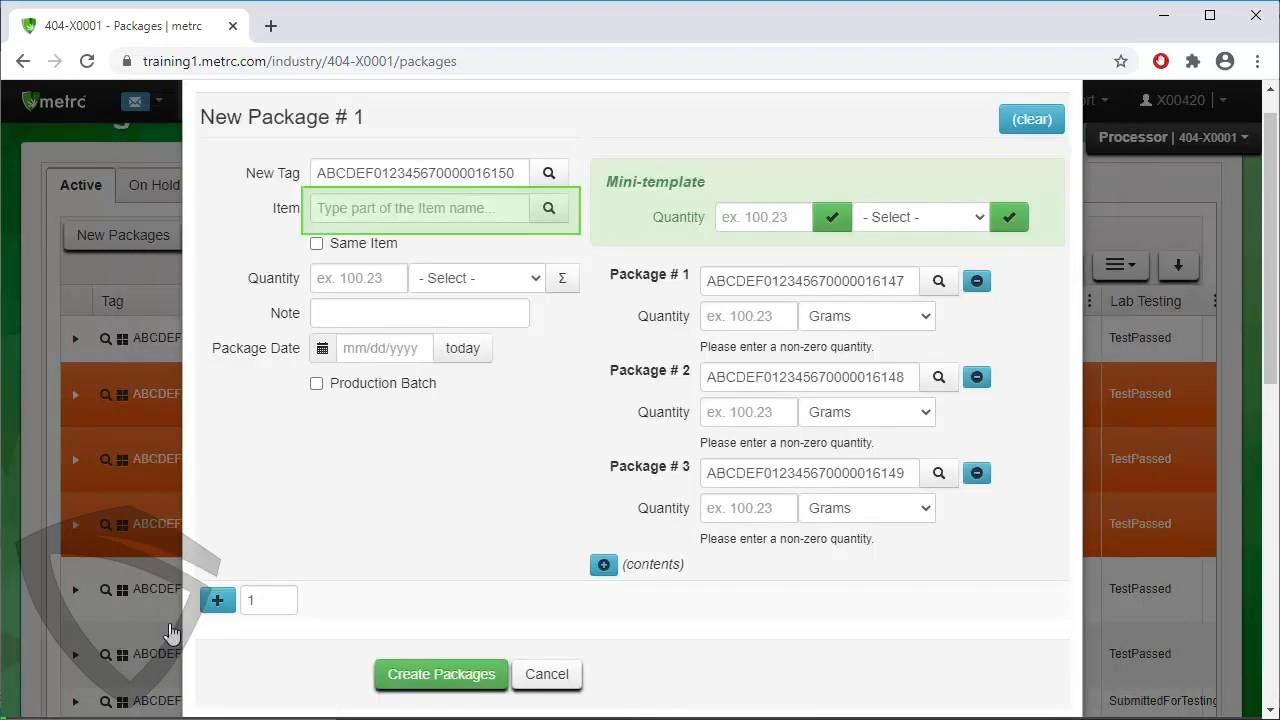
Step: Set the new package's item to BHO Oil with a quantity of 602.27 grams
{"action": "left_click", "coordinate": [548, 210]}
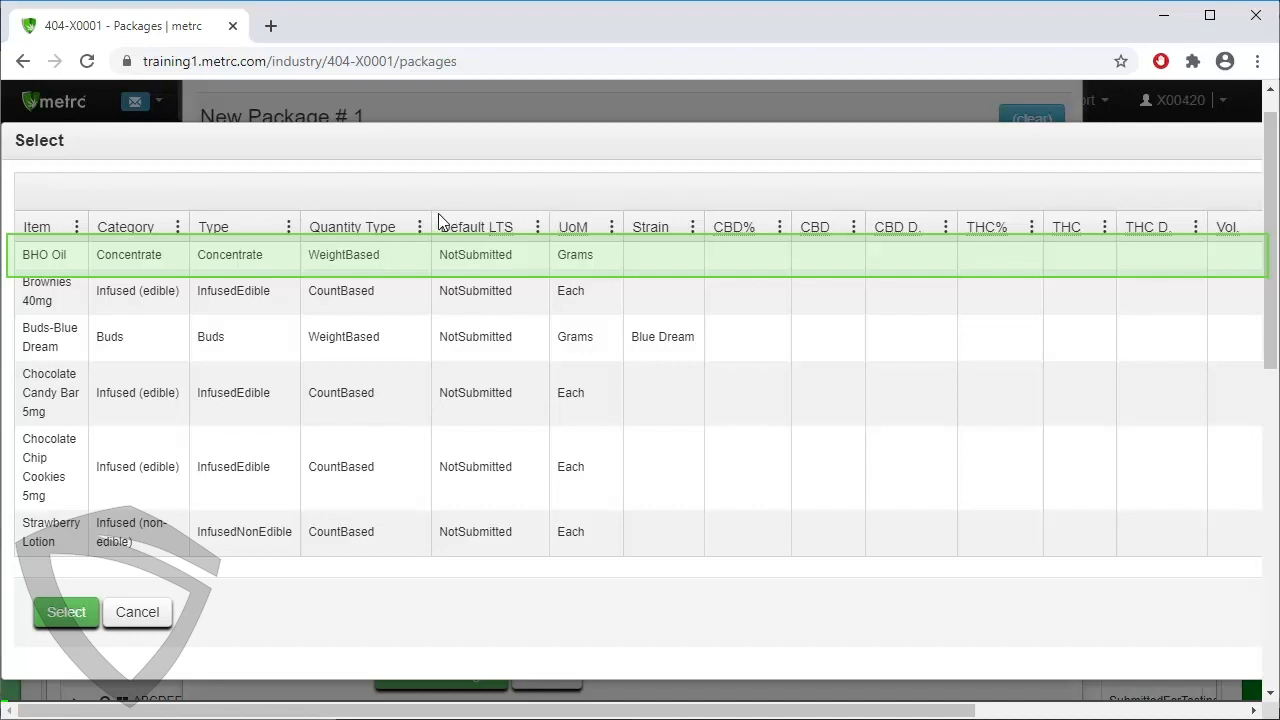
{"action": "left_click", "coordinate": [366, 262]}
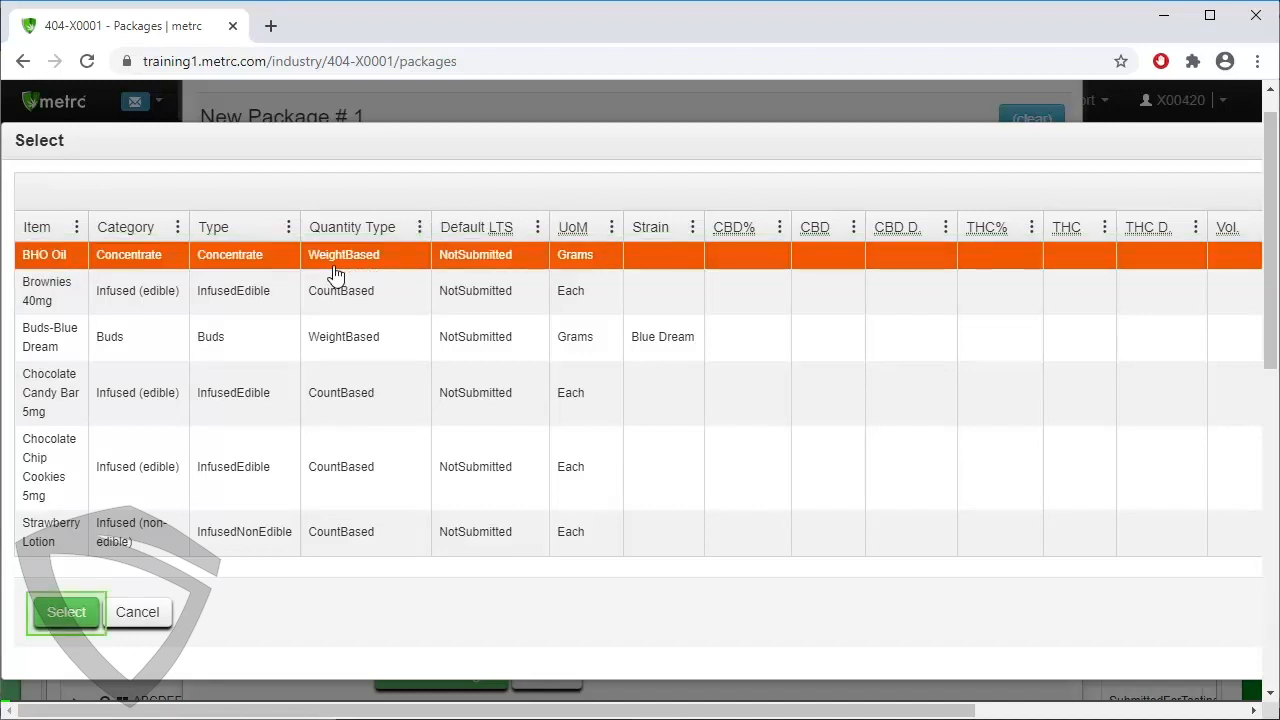
{"action": "left_click", "coordinate": [69, 617]}
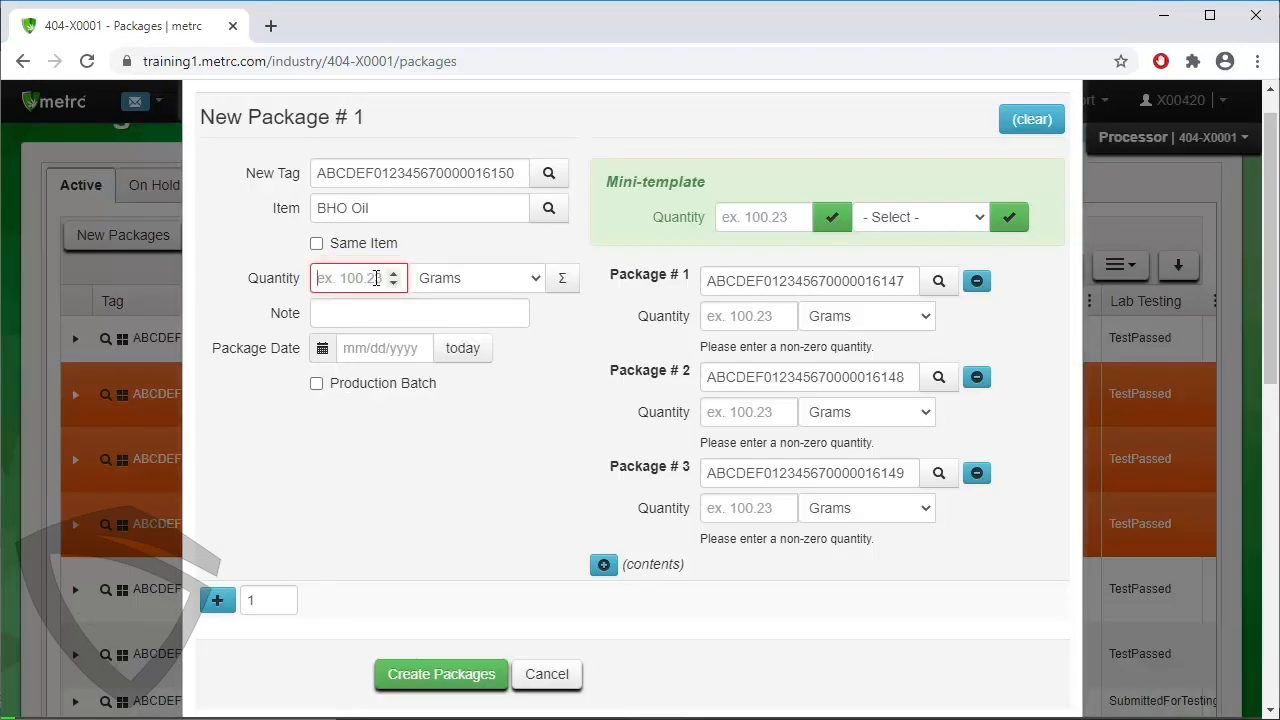
{"action": "type", "text": "602.27"}
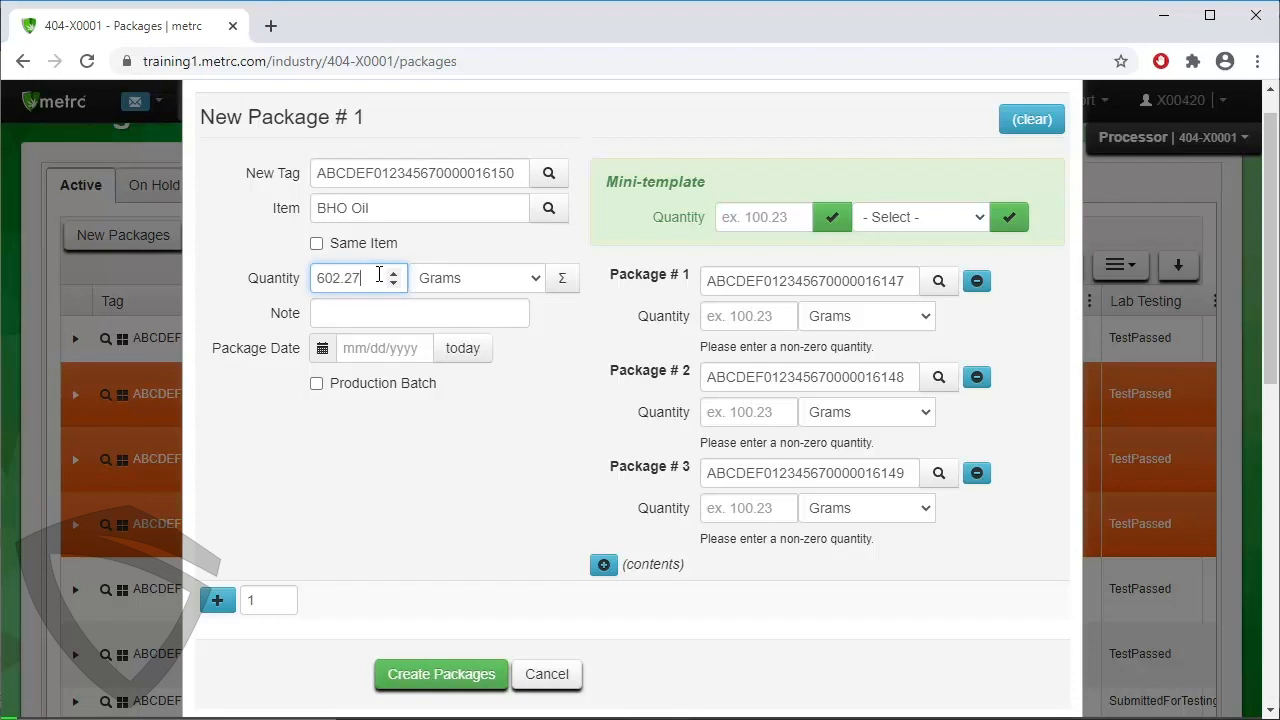
{"action": "key", "text": "Tab"}
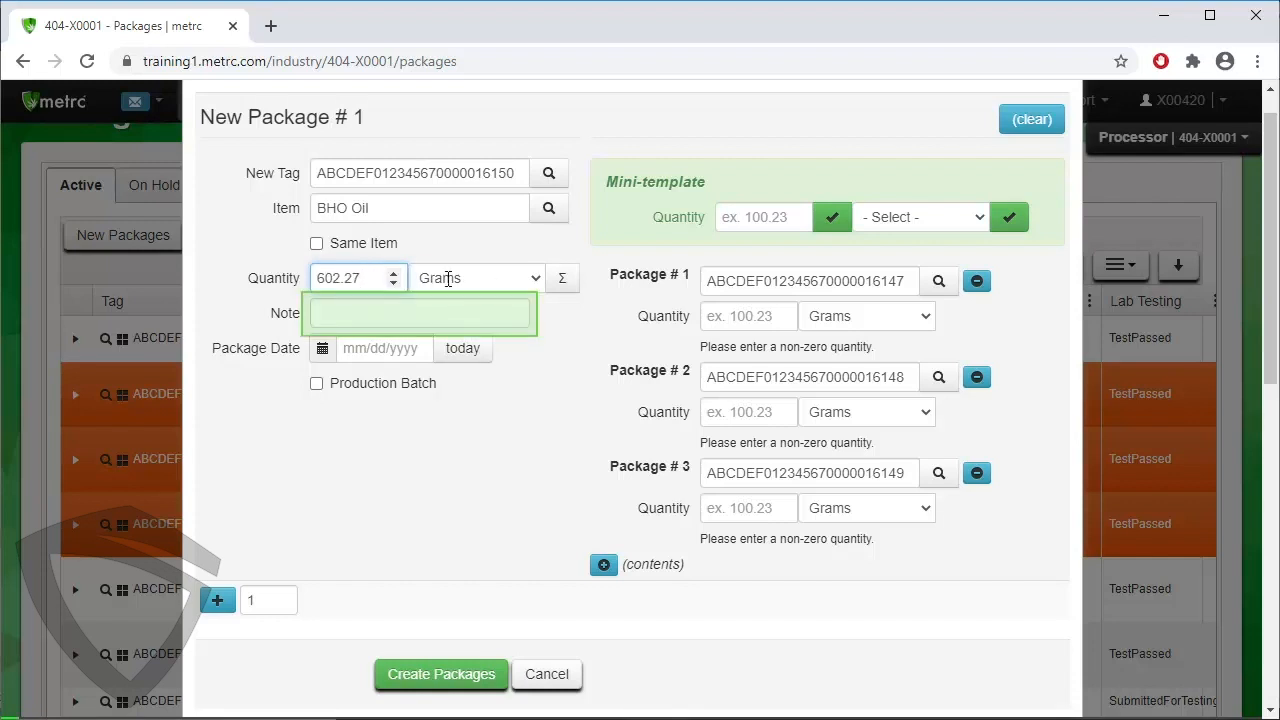
Step: Add the note "Intermediate Production Batch" to the new package and set its package date to today
{"action": "type", "text": "Interme"}
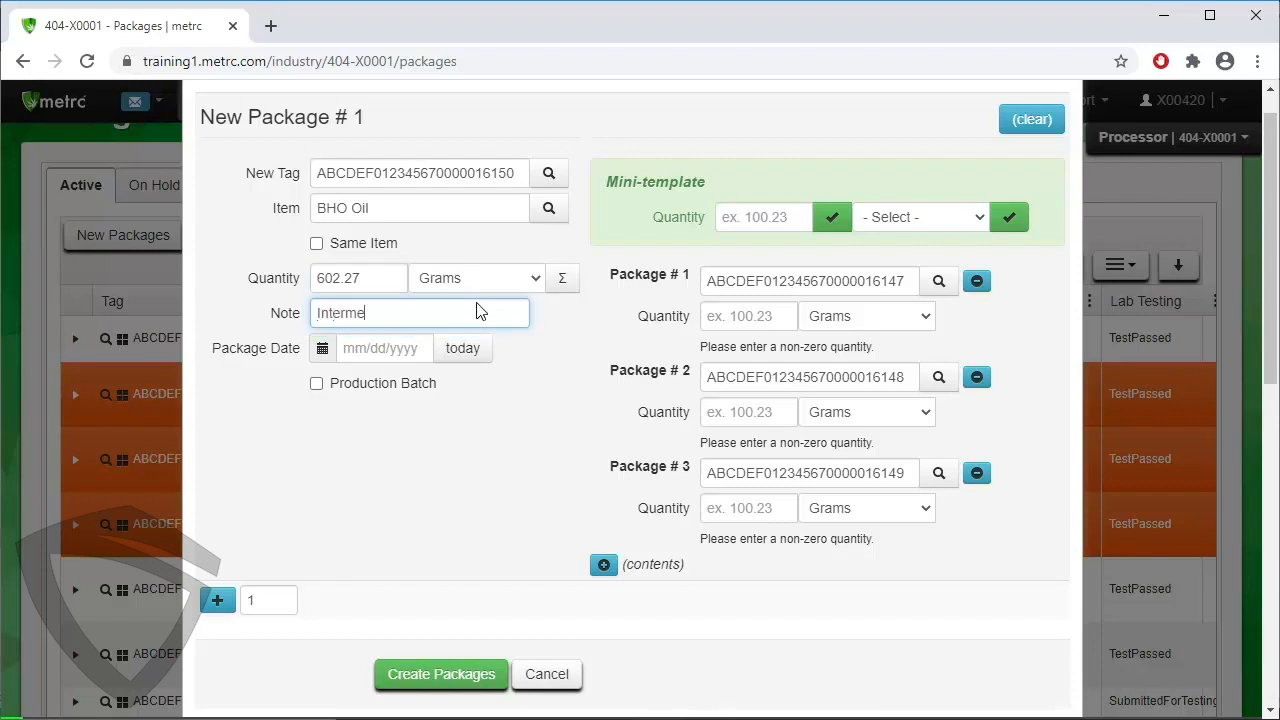
{"action": "type", "text": "diate Production Batch"}
{"action": "key", "text": "Tab"}
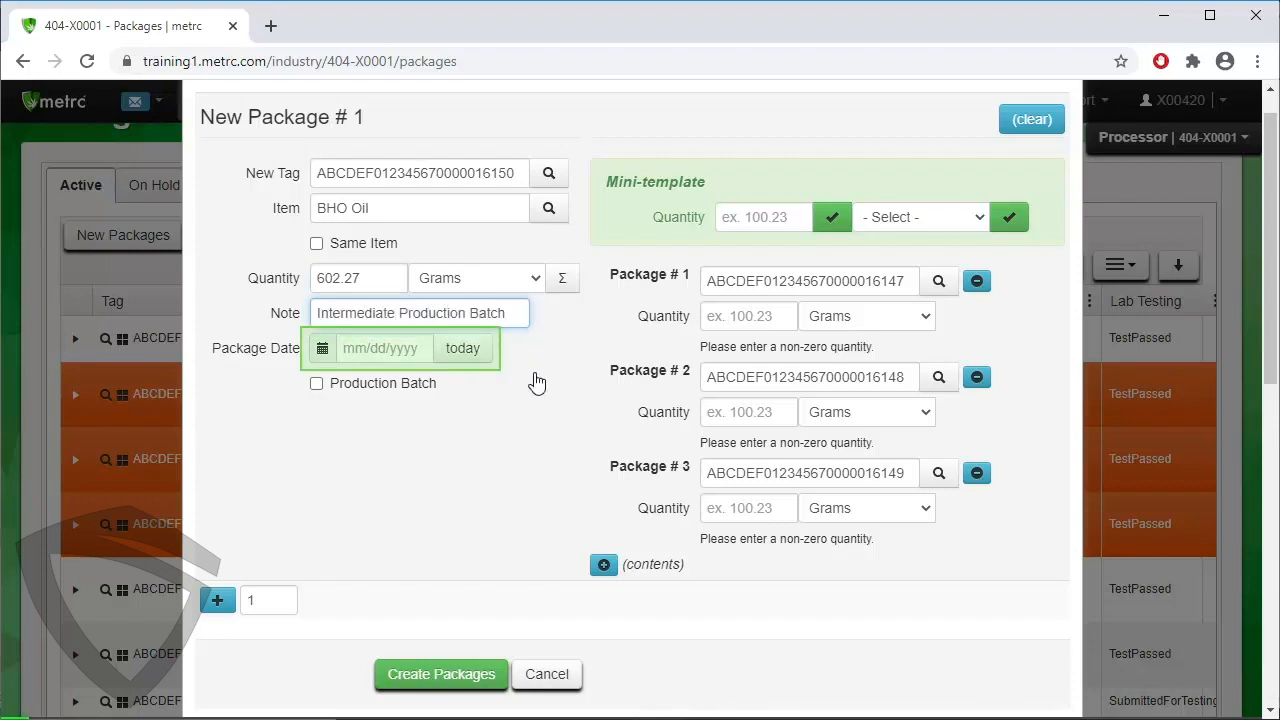
{"action": "left_click", "coordinate": [474, 357]}
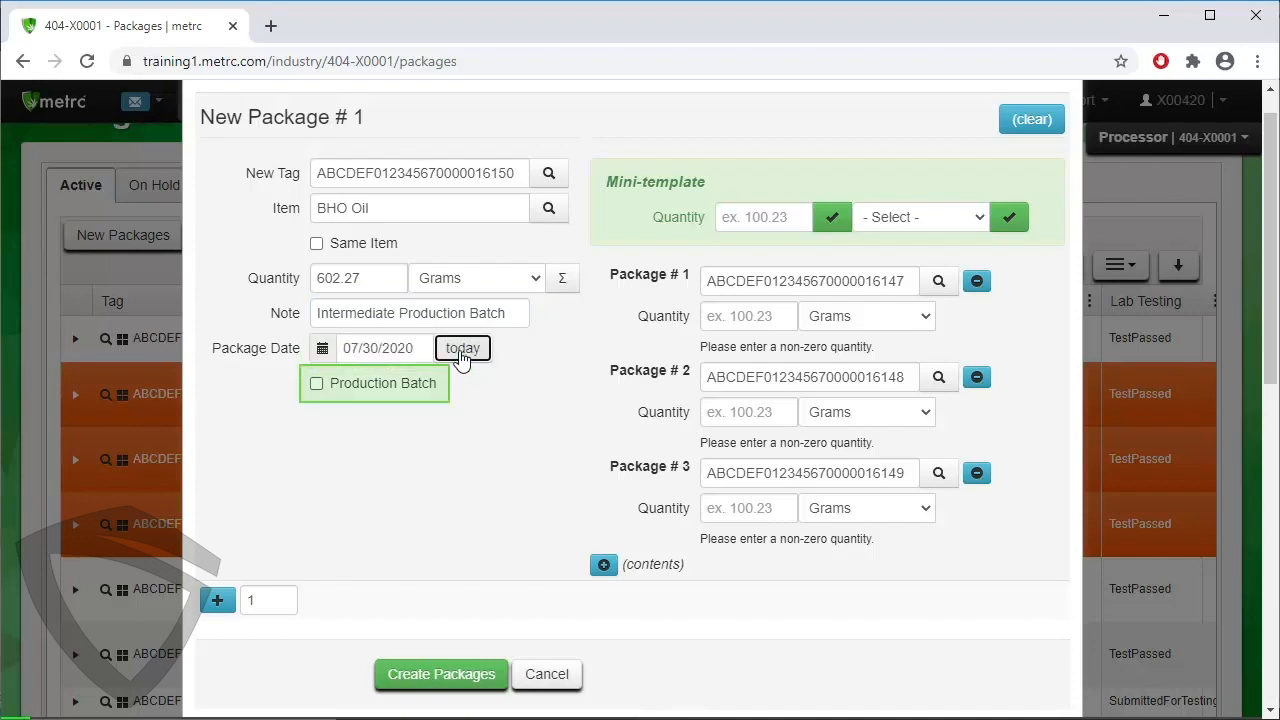
Step: Mark the new package as a production batch with production batch number 16150
{"action": "left_click", "coordinate": [397, 378]}
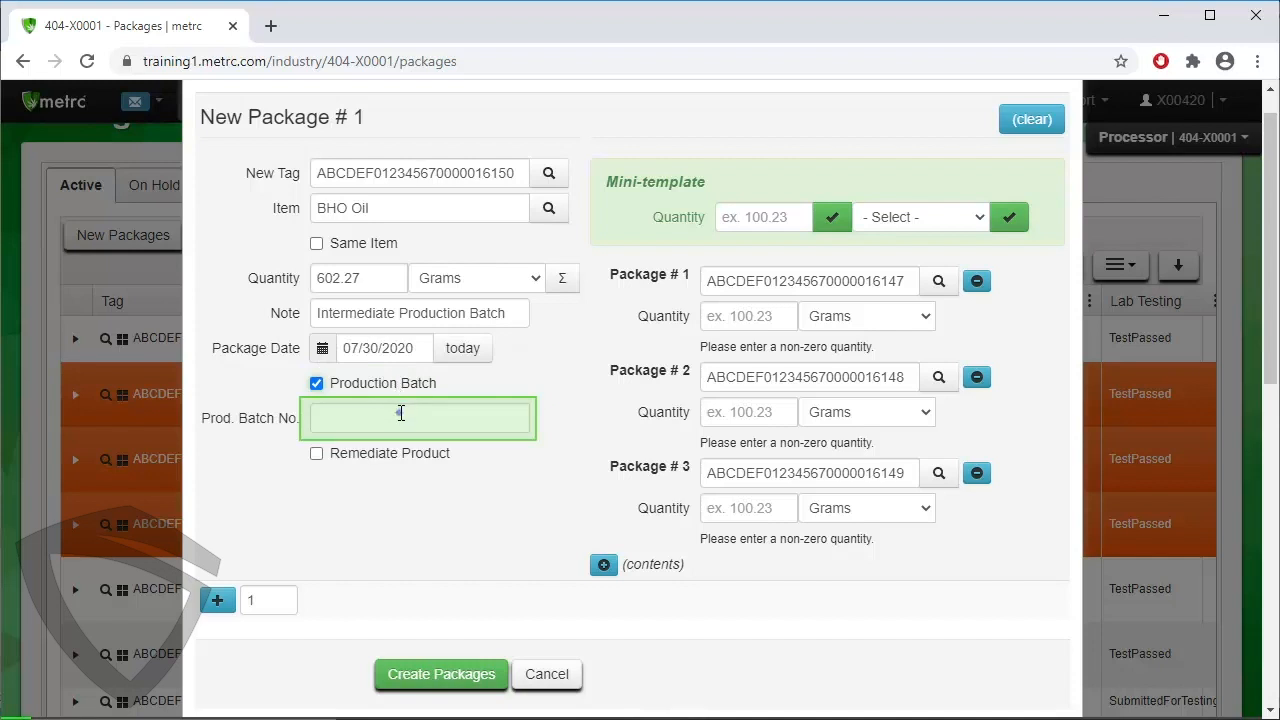
{"action": "left_click", "coordinate": [401, 413]}
{"action": "type", "text": "16150"}
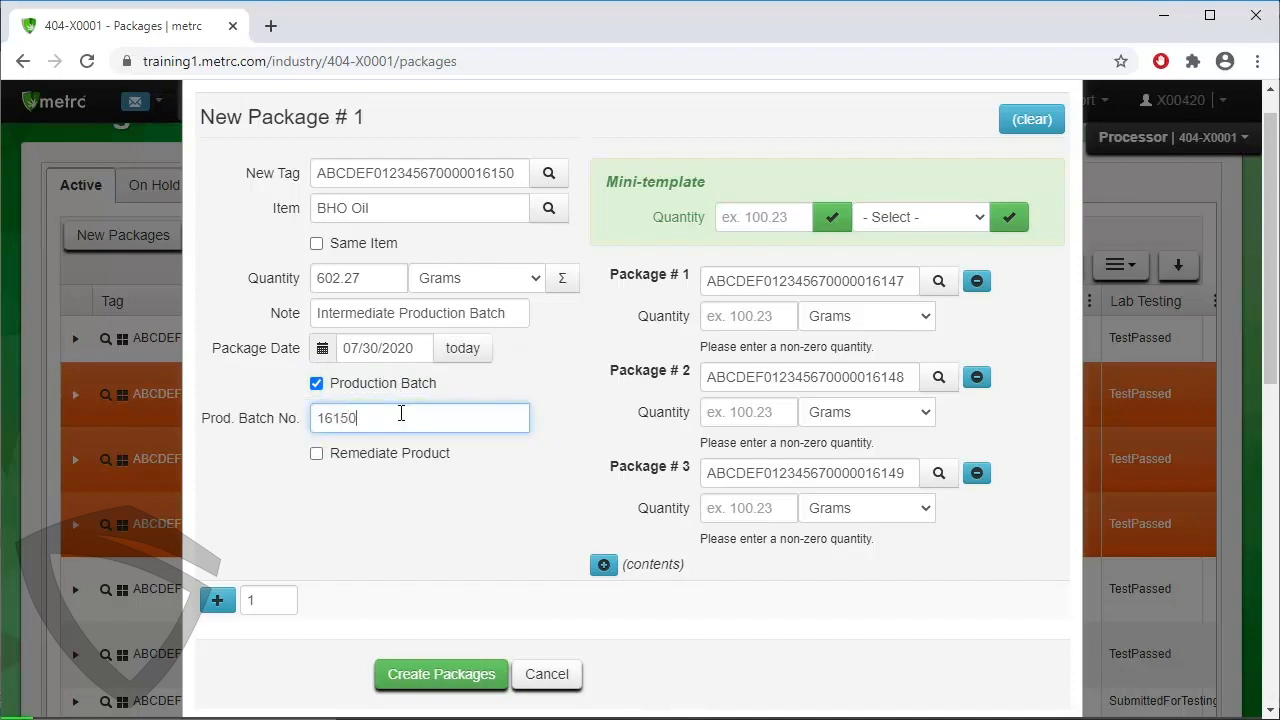
Step: Set the quantities used from the source packages to 2003, 1894 and 1999.4 grams, in listed order
{"action": "left_click", "coordinate": [738, 317]}
{"action": "type", "text": "2003"}
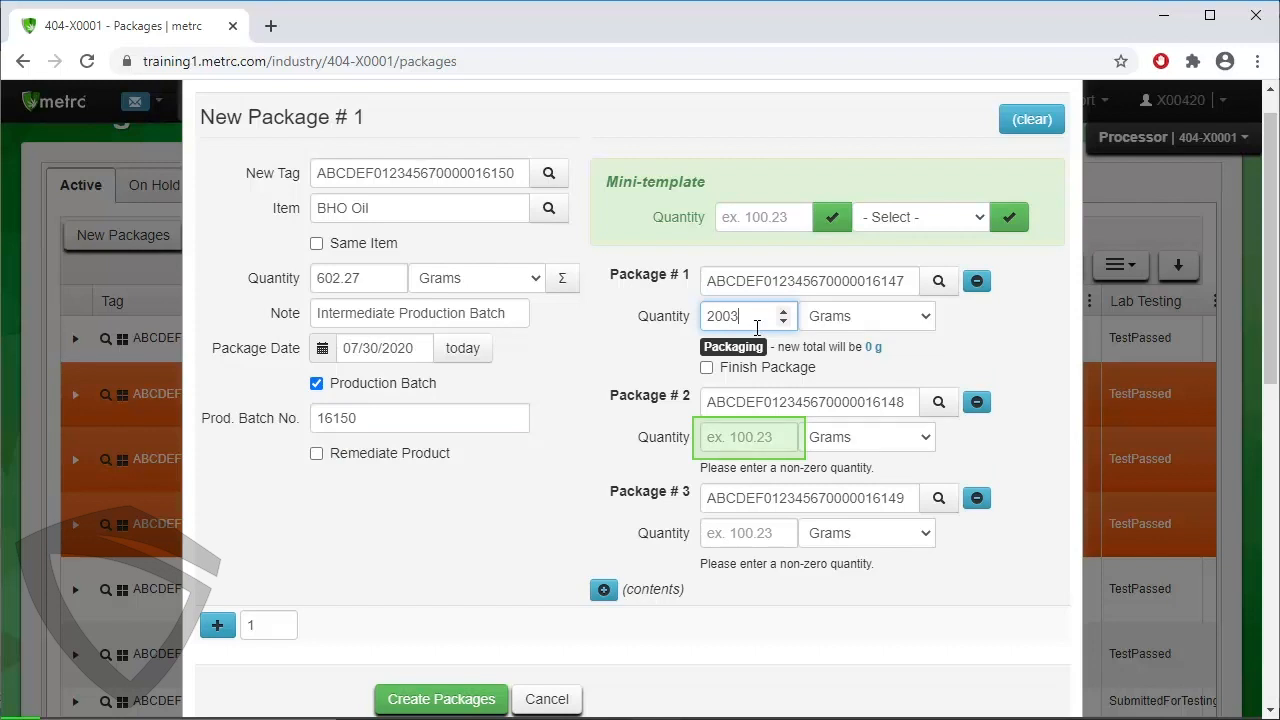
{"action": "left_click", "coordinate": [753, 434]}
{"action": "type", "text": "1894"}
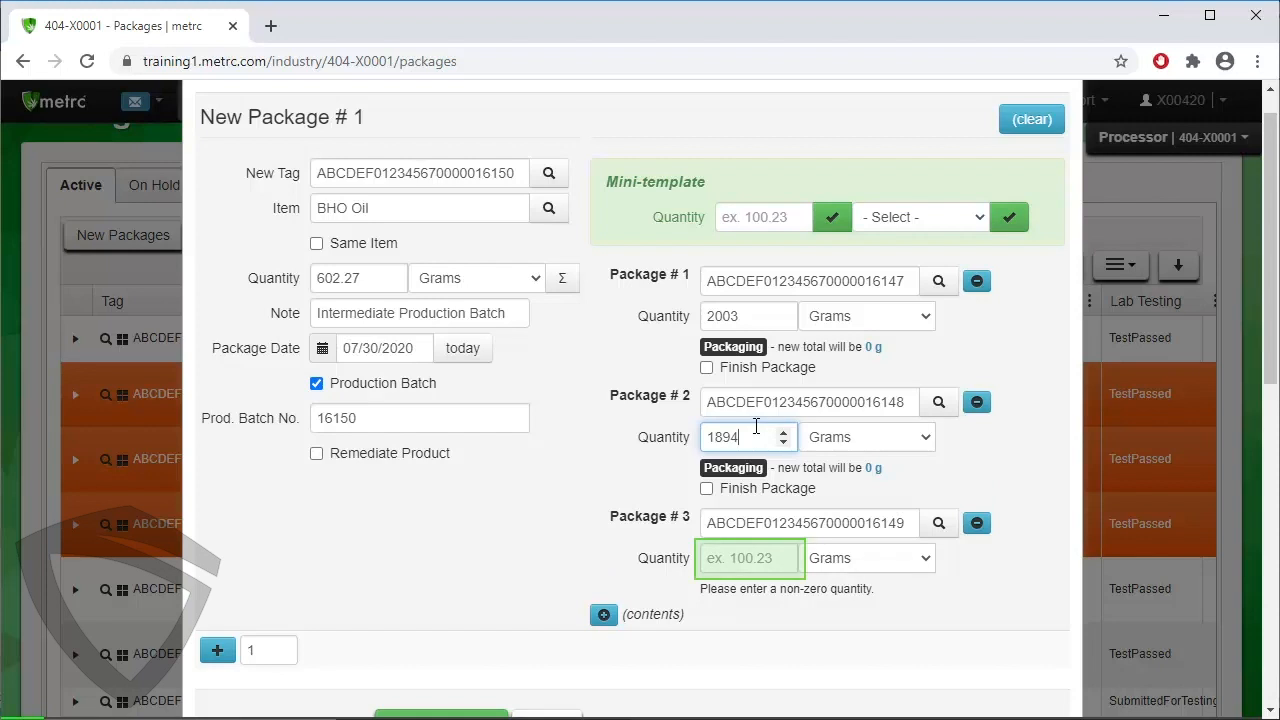
{"action": "left_click", "coordinate": [760, 553]}
{"action": "type", "text": "1999.4"}
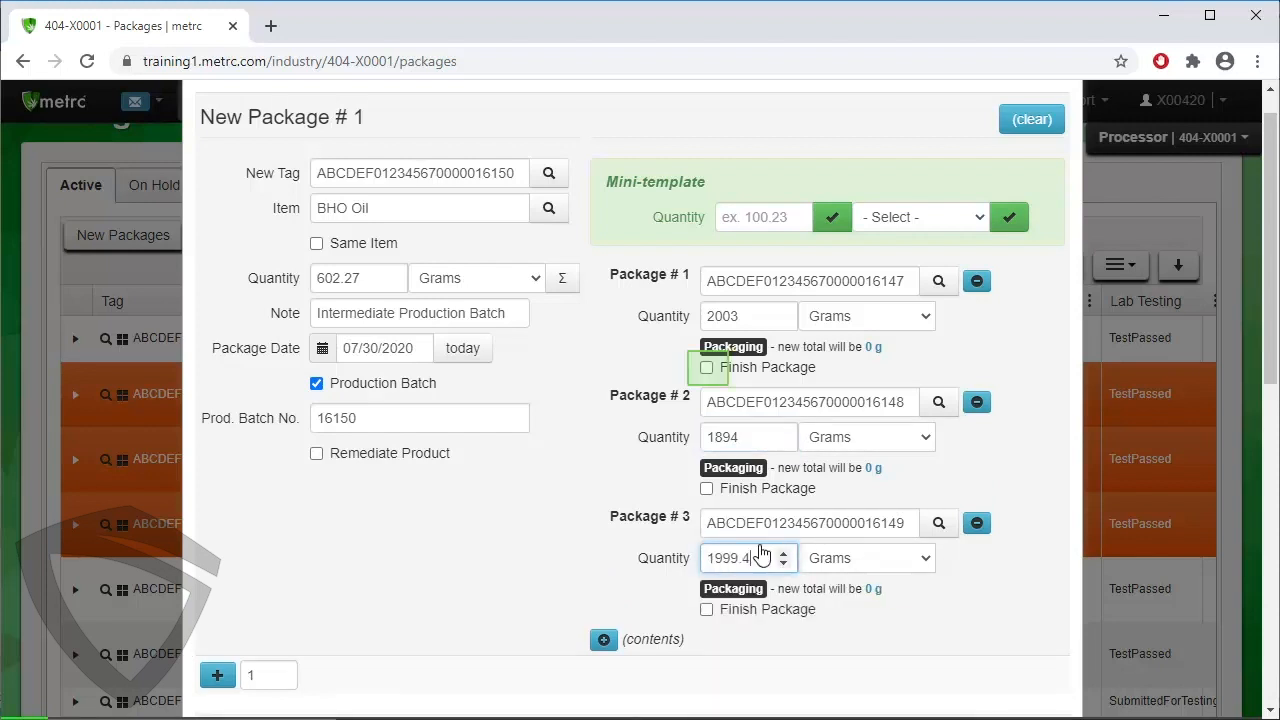
Step: Mark all three source packages as finished with today's date and create the BHO Oil package
{"action": "left_click", "coordinate": [707, 368]}
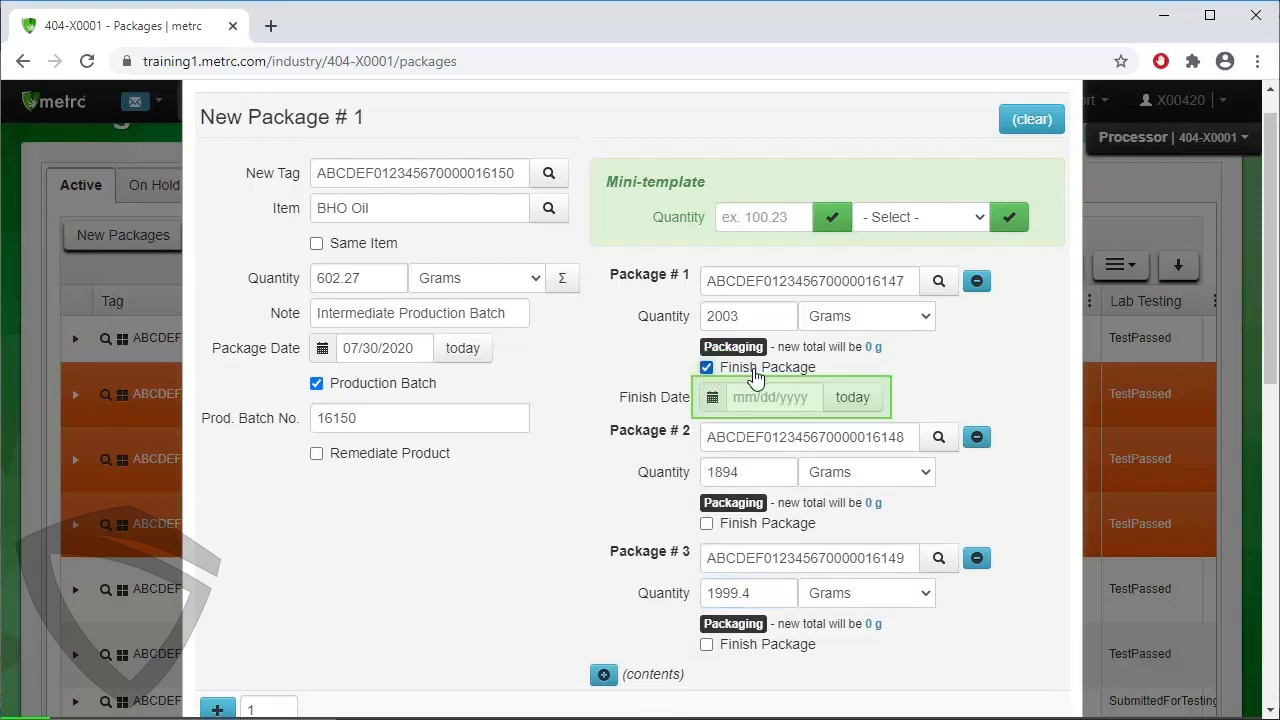
{"action": "left_click", "coordinate": [852, 400]}
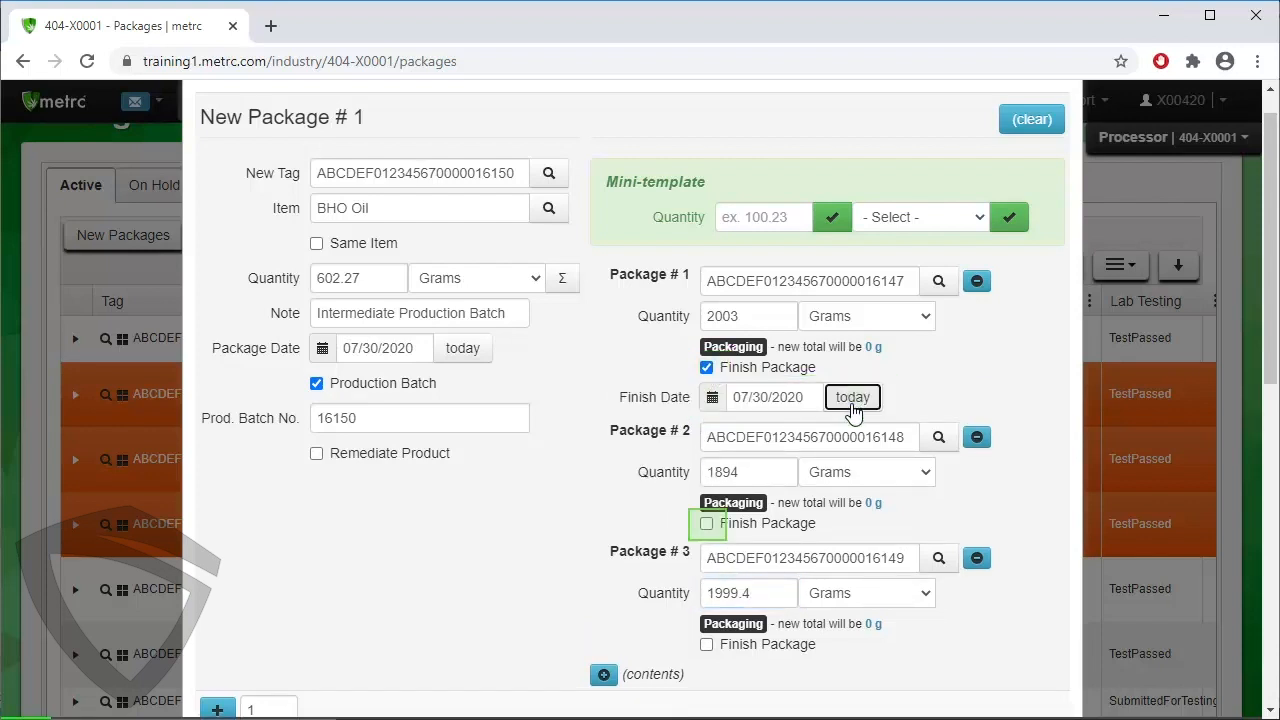
{"action": "left_click", "coordinate": [707, 524]}
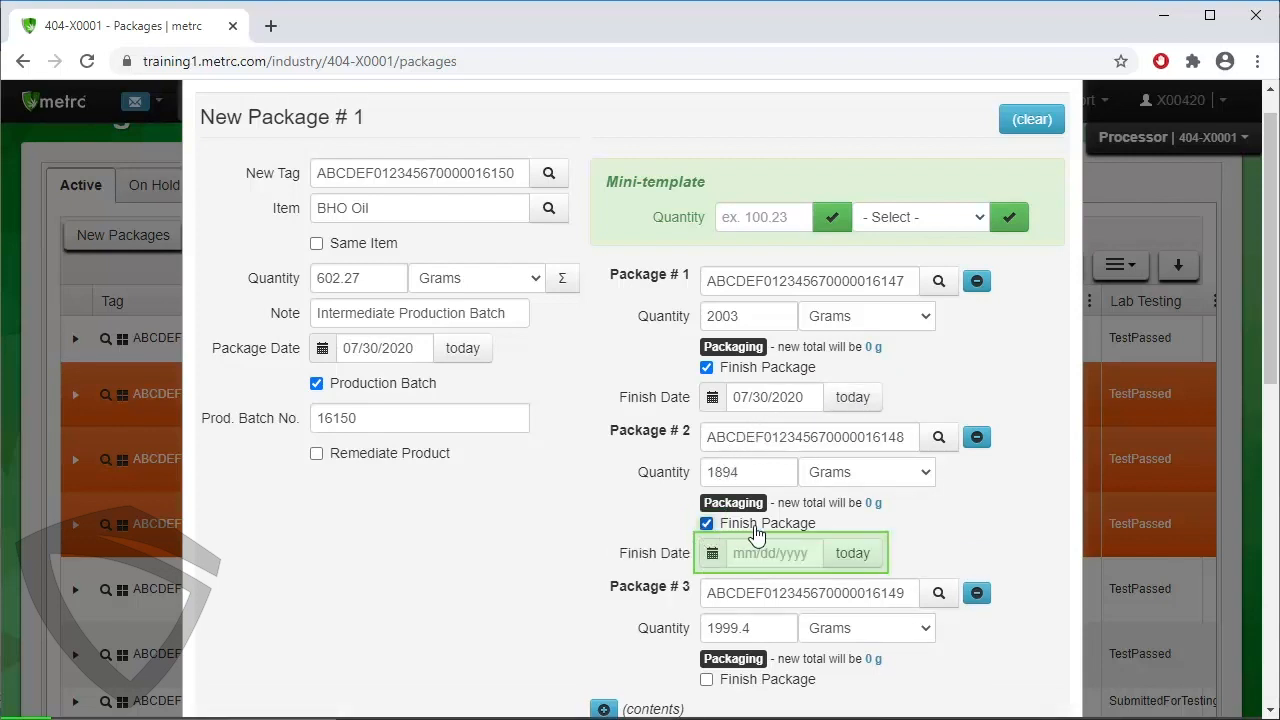
{"action": "left_click", "coordinate": [853, 556]}
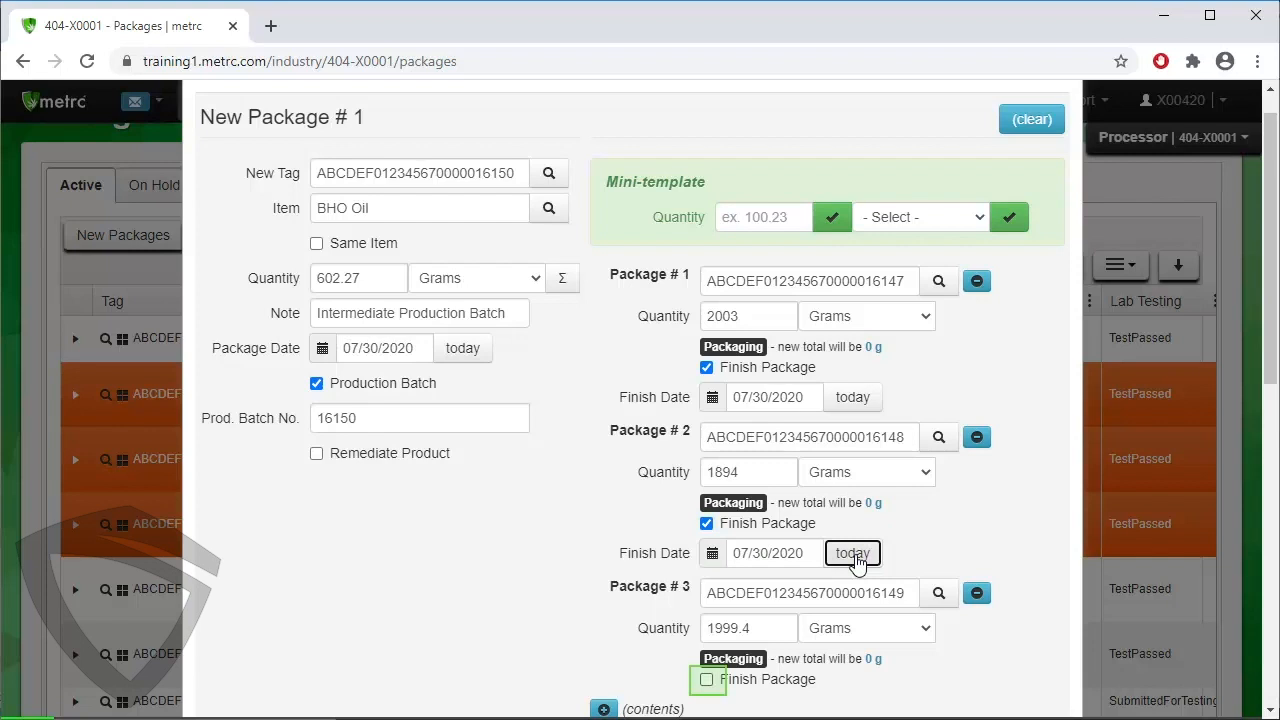
{"action": "left_click", "coordinate": [707, 680]}
{"action": "scroll", "coordinate": [707, 680], "scroll_direction": "down", "scroll_amount": 2}
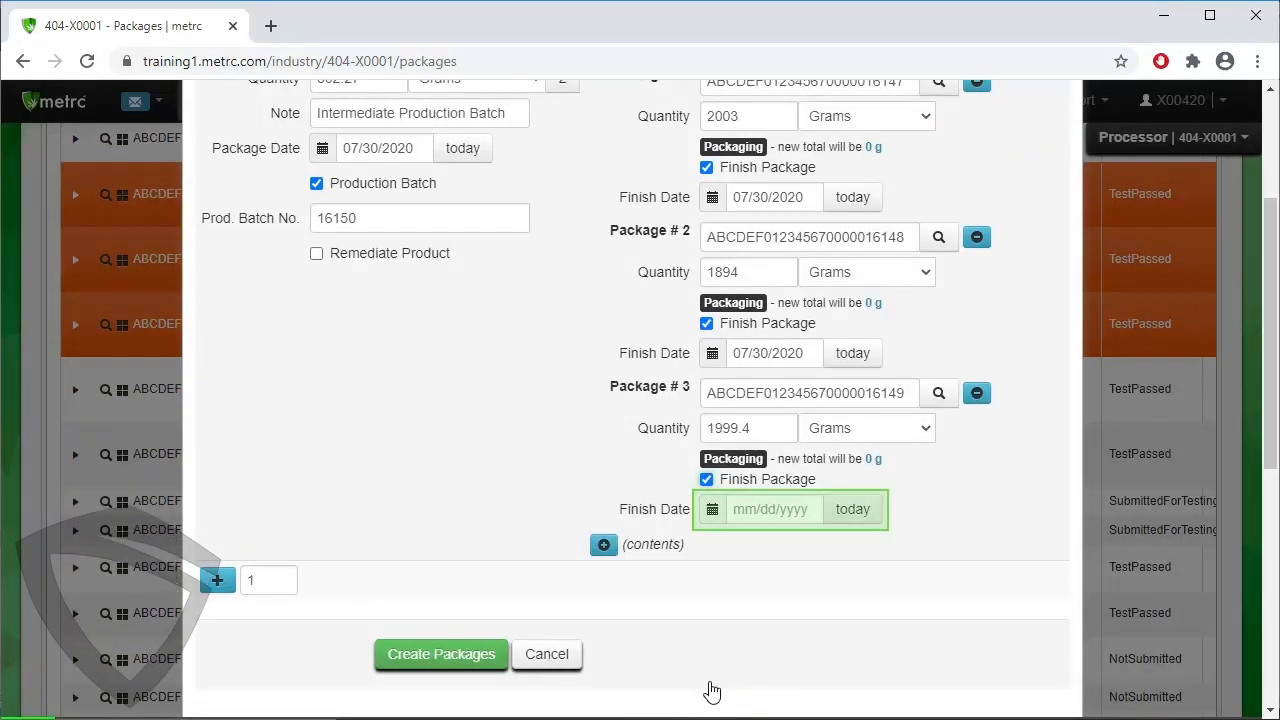
{"action": "left_click", "coordinate": [855, 512]}
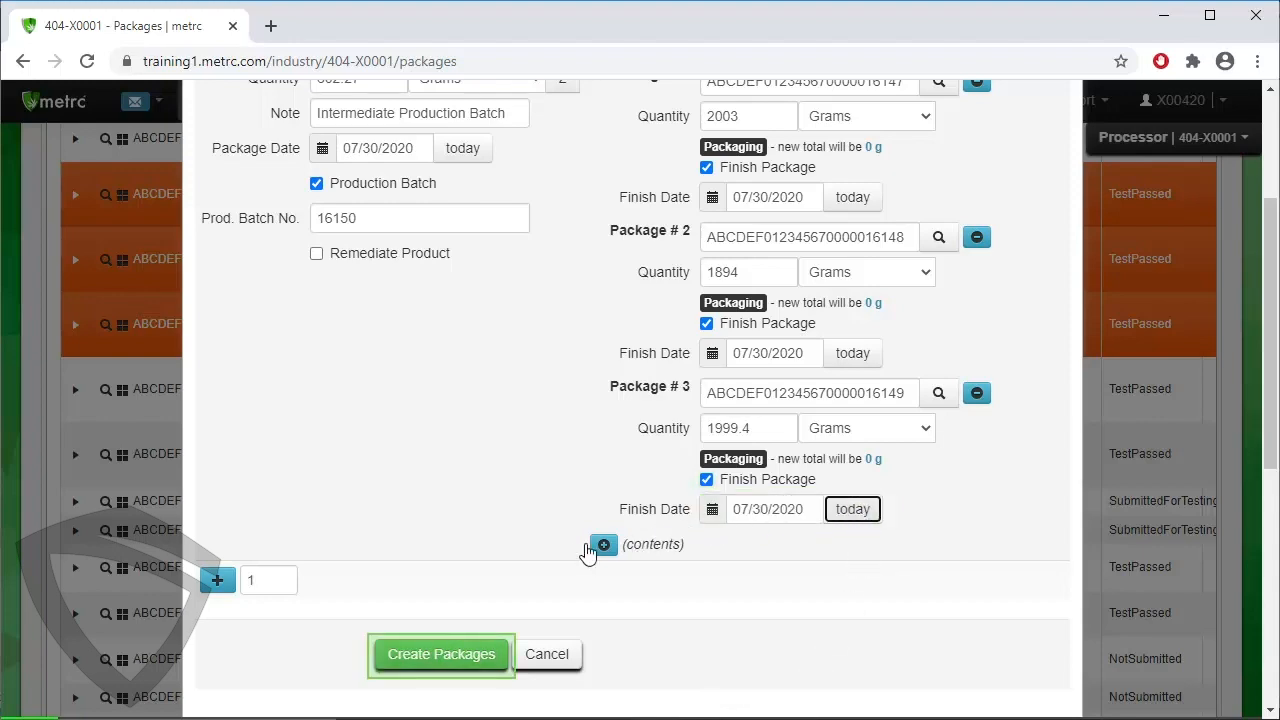
{"action": "left_click", "coordinate": [479, 655]}
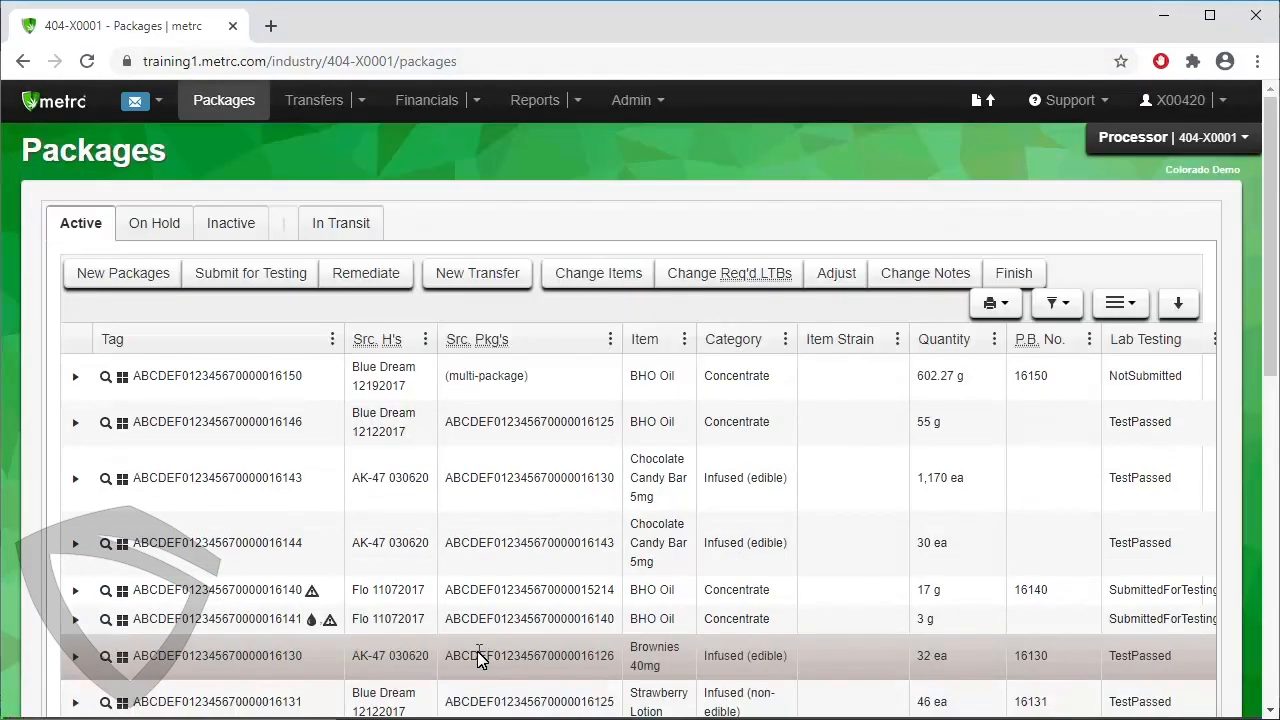
{"action": "left_click", "coordinate": [596, 390]}
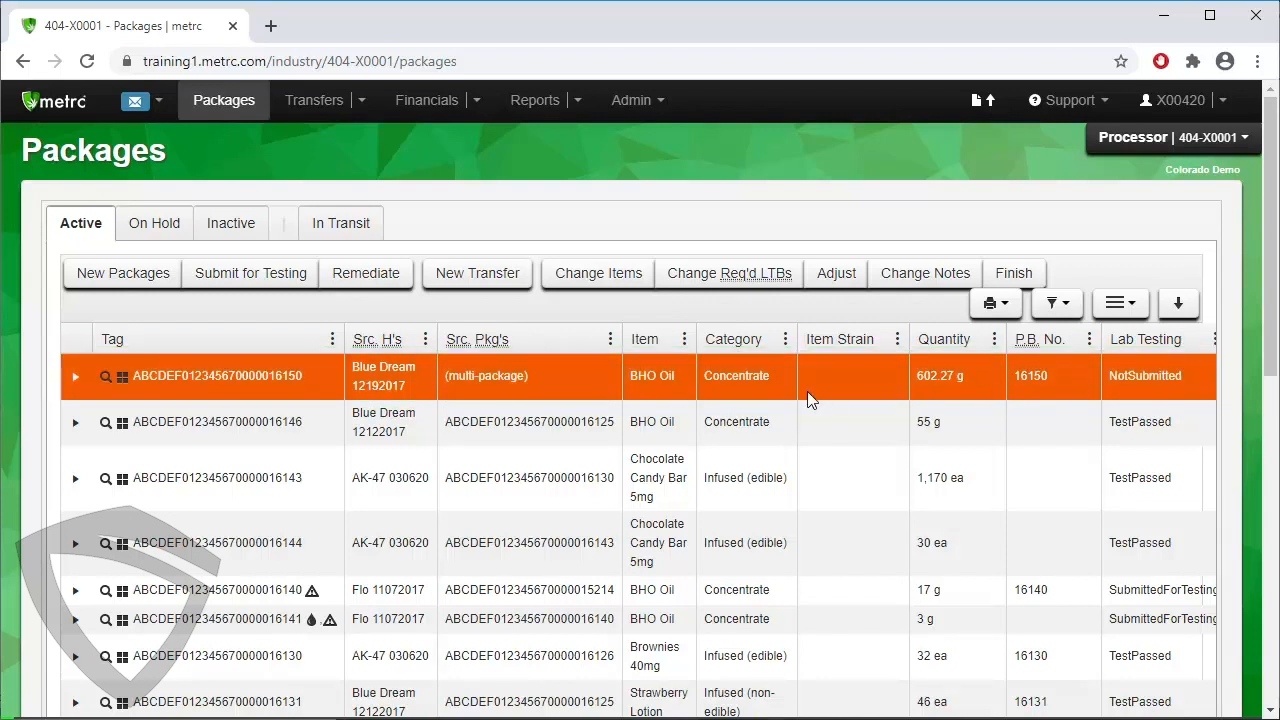
{"action": "left_click", "coordinate": [604, 444]}
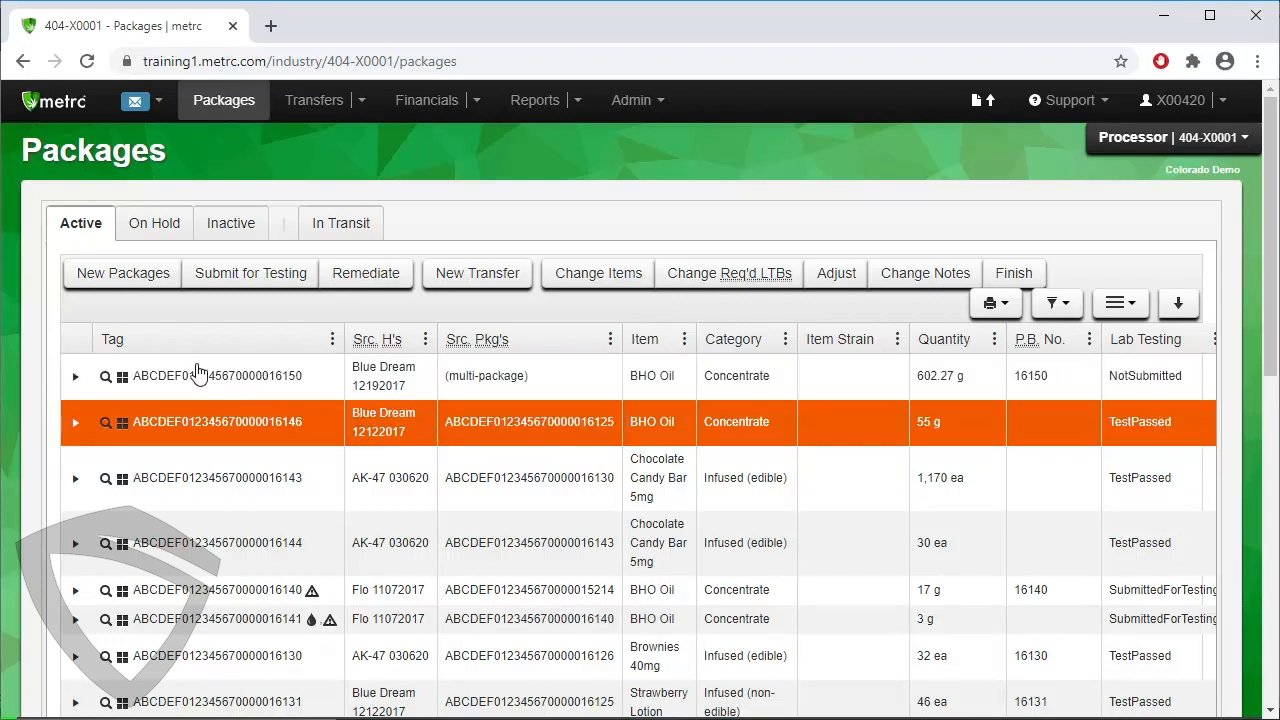
{"action": "left_click", "coordinate": [148, 277]}
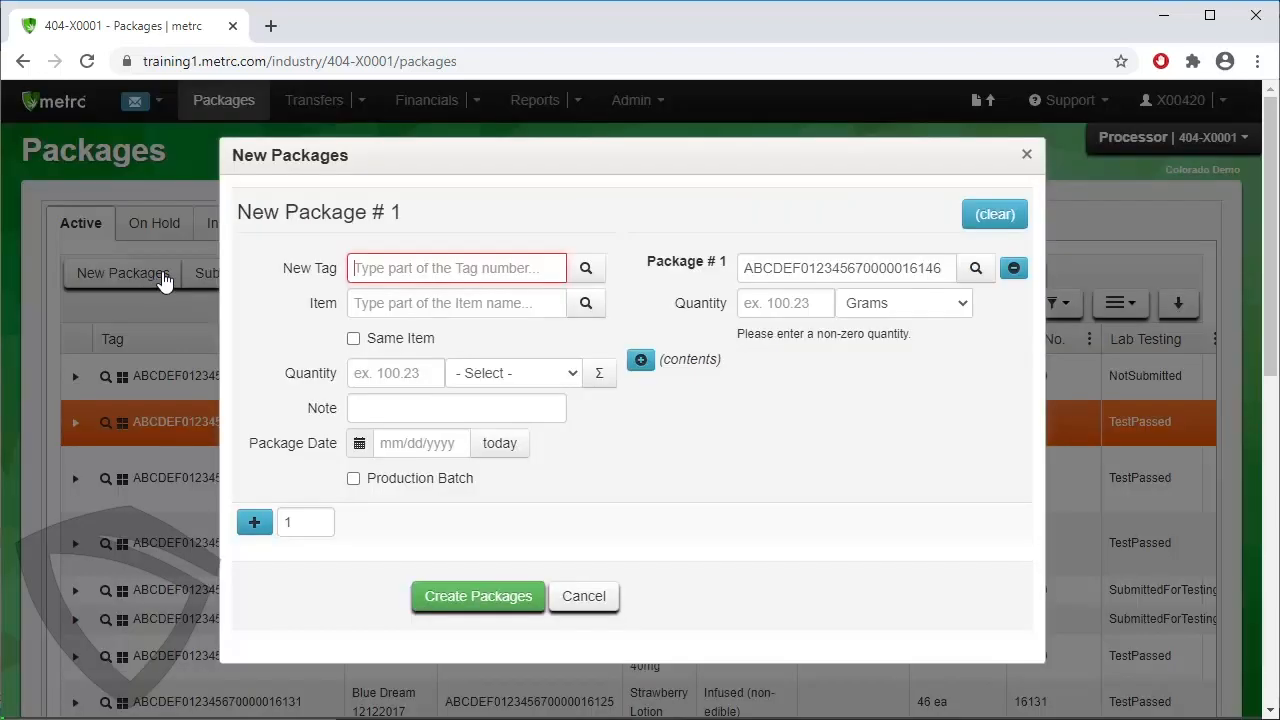
{"action": "left_click", "coordinate": [584, 272]}
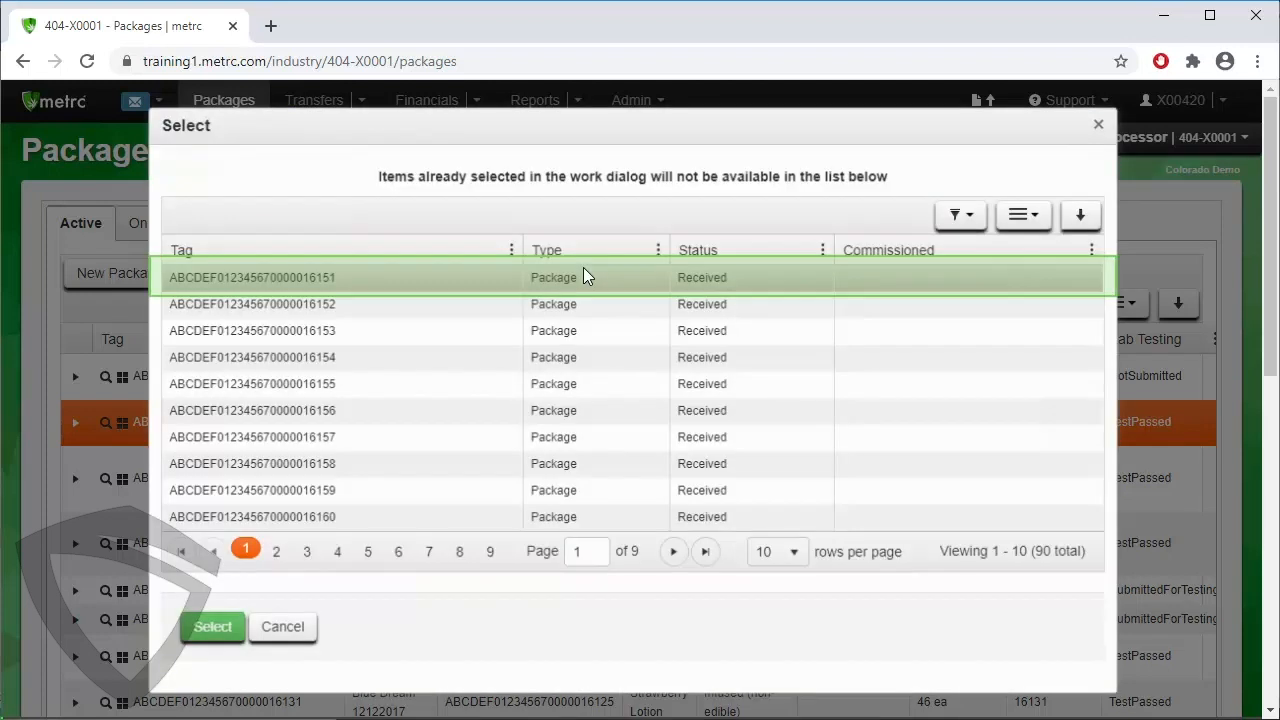
{"action": "left_click", "coordinate": [478, 277]}
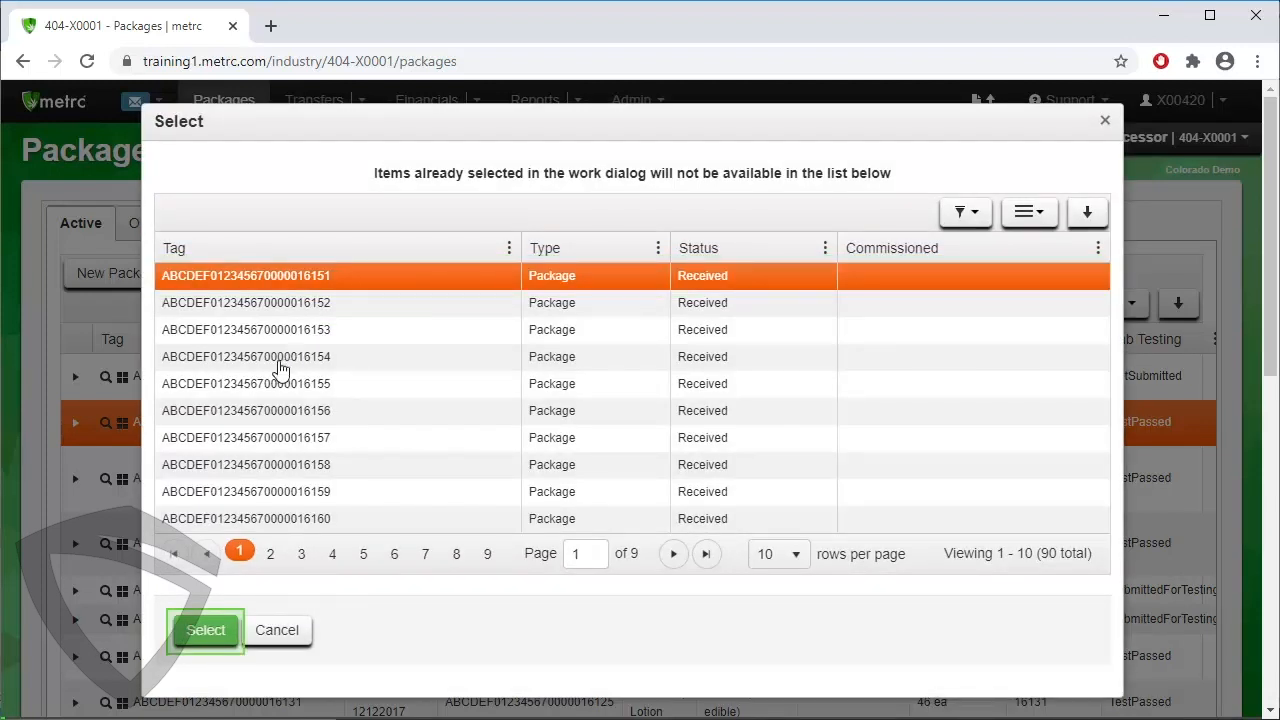
{"action": "left_click", "coordinate": [206, 630]}
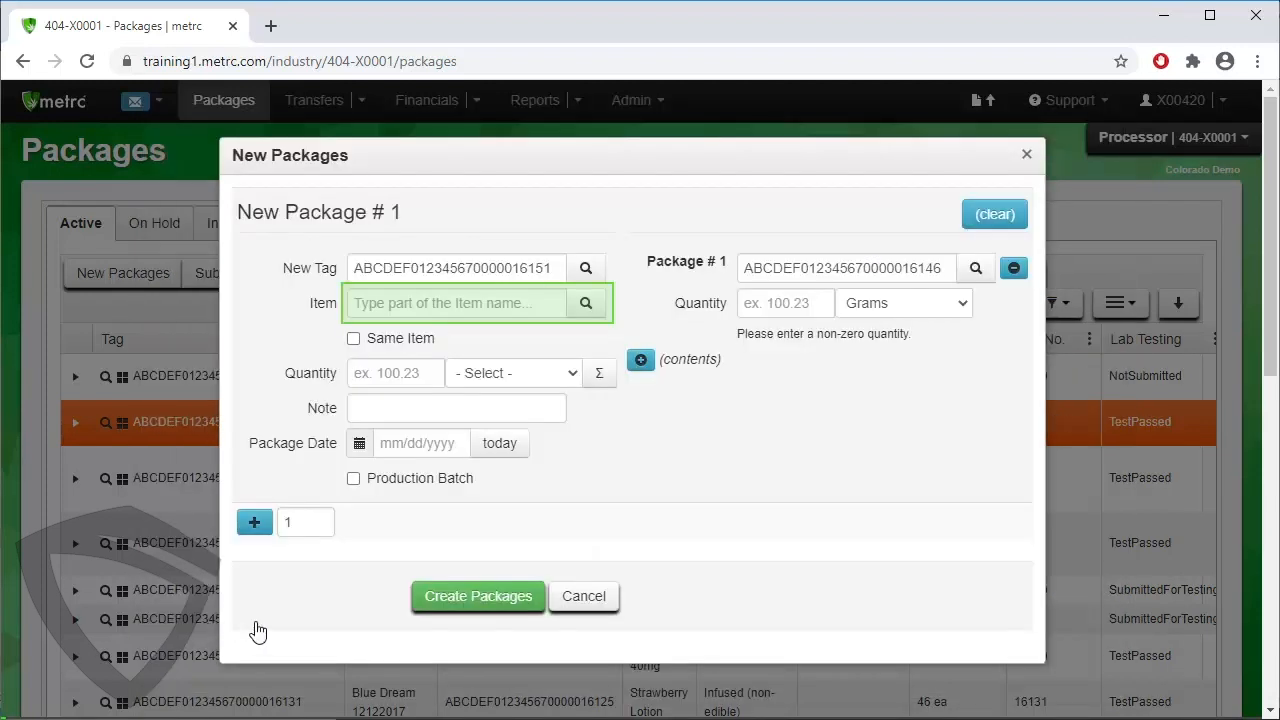
Step: Set the new package's item to Chocolate Chip Cookies 5mg with a quantity of 120 each
{"action": "left_click", "coordinate": [585, 303]}
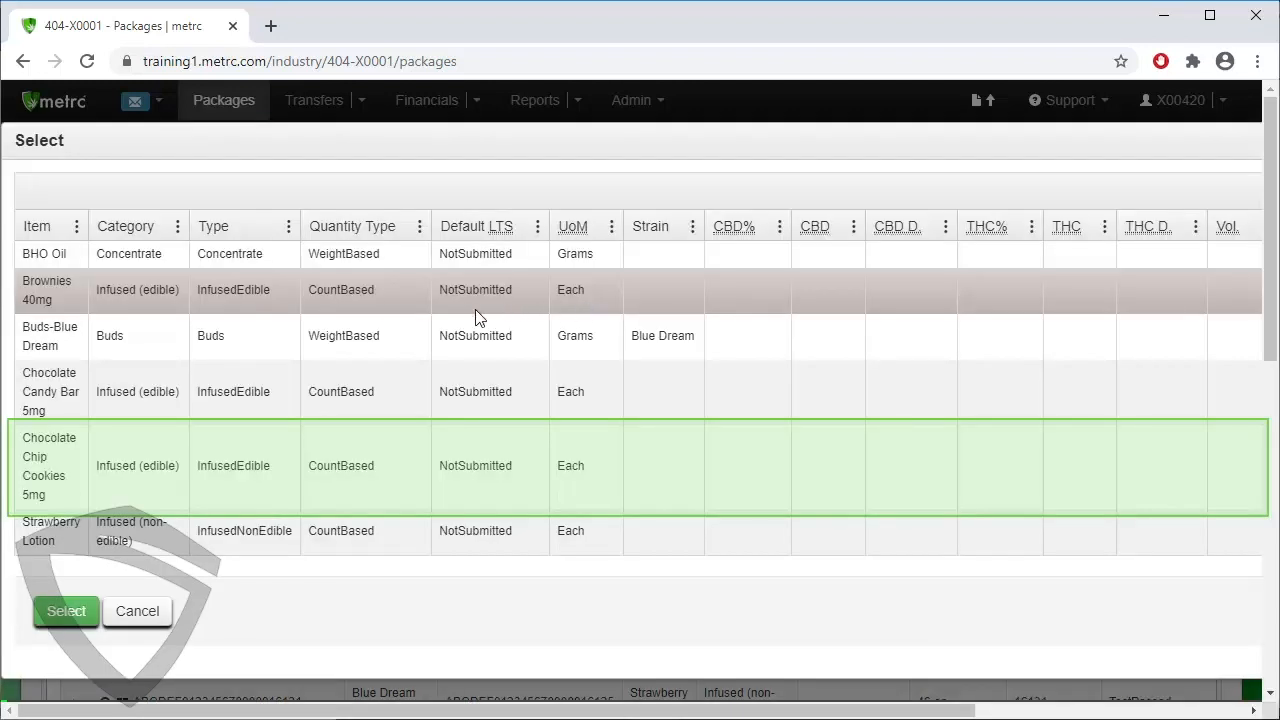
{"action": "left_click", "coordinate": [307, 466]}
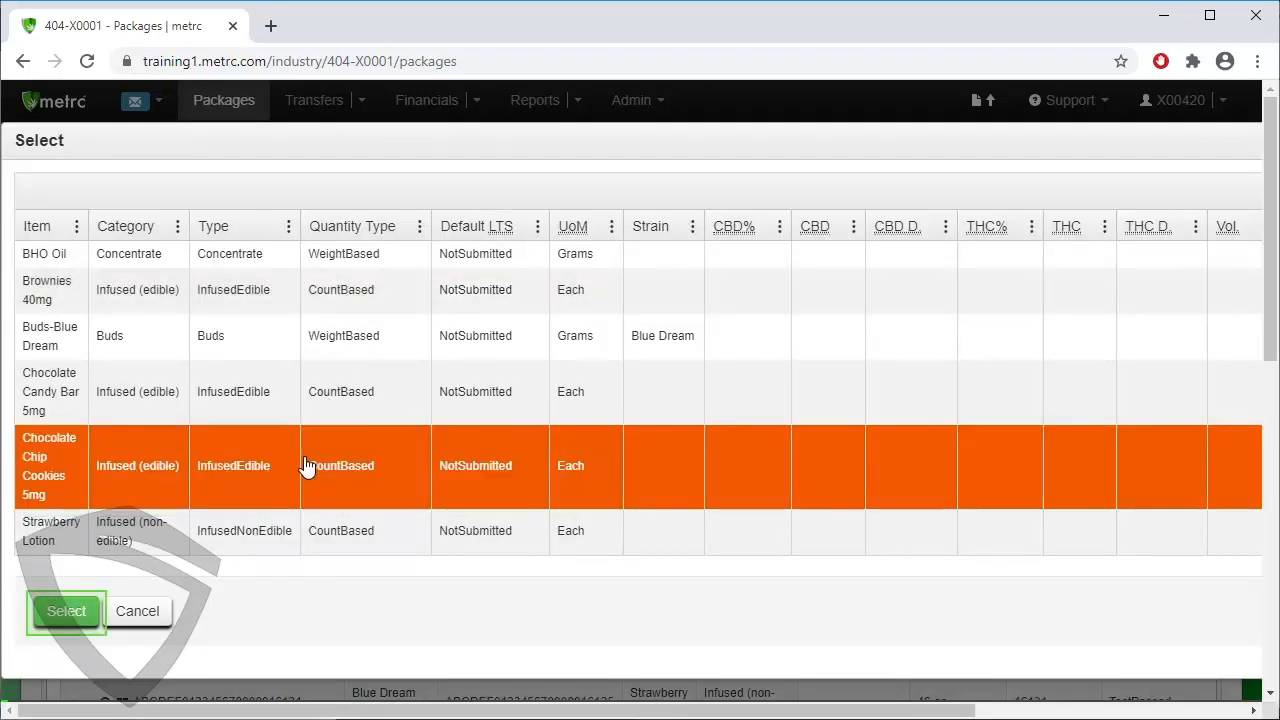
{"action": "left_click", "coordinate": [82, 610]}
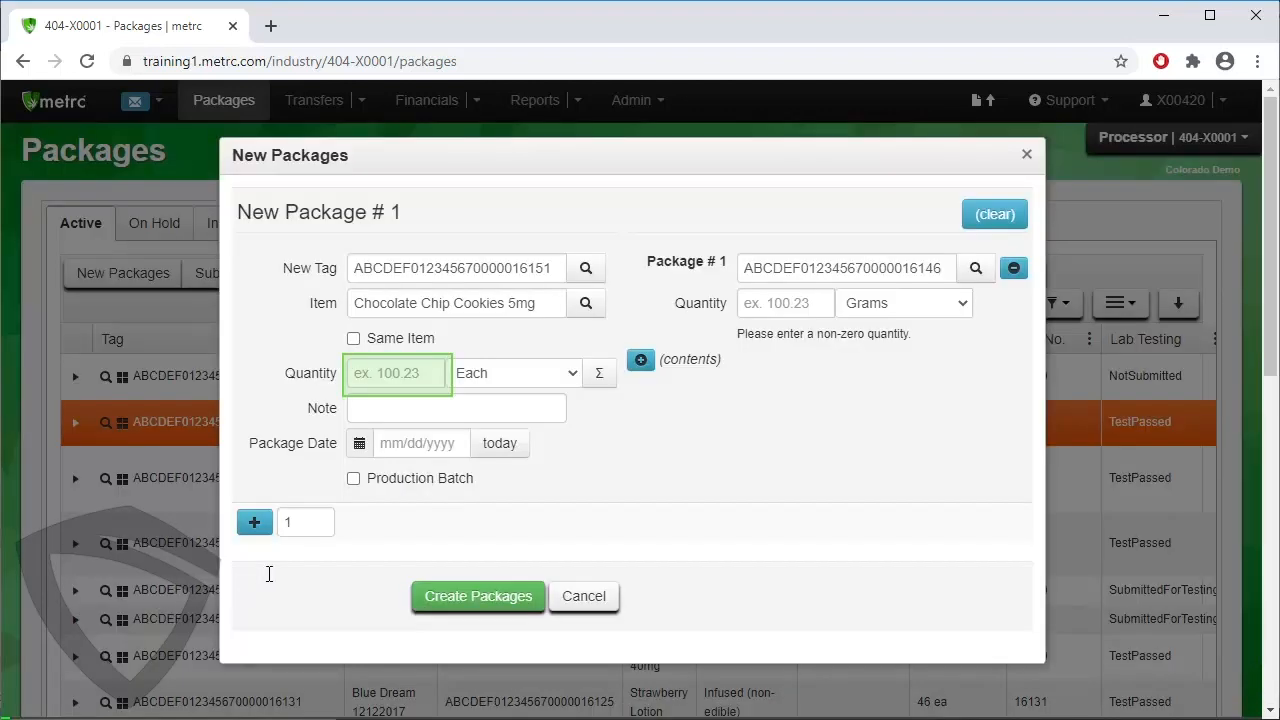
{"action": "type", "text": "120"}
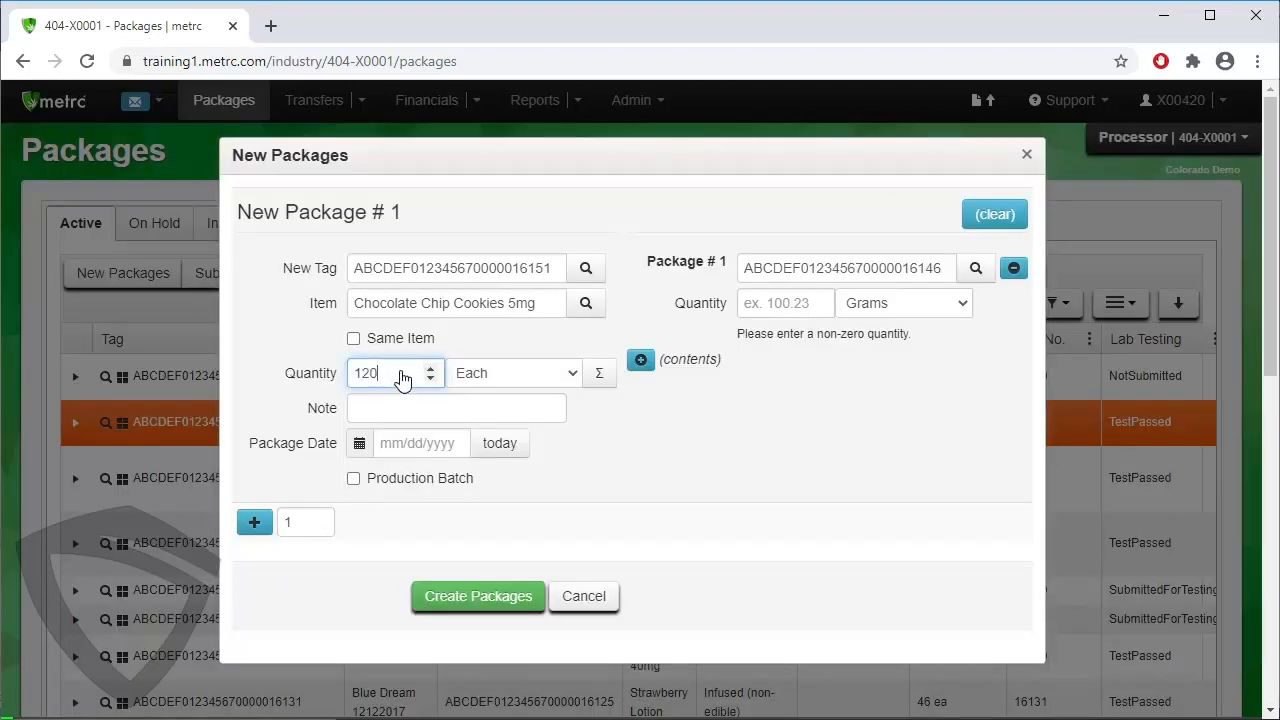
Step: Add the note "Final Production Batch" to the new package and set its package date to today, 07/30/2020
{"action": "key", "text": "Tab"}
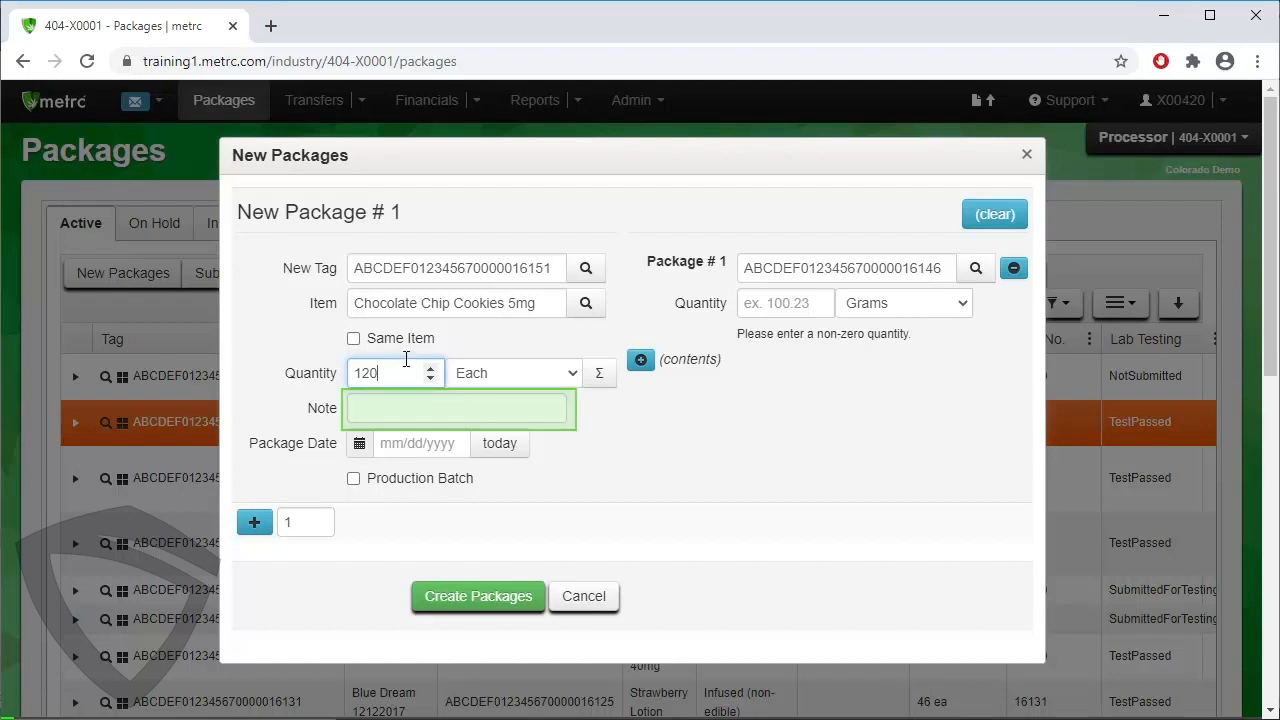
{"action": "type", "text": "Final Production Batch"}
{"action": "key", "text": "Tab"}
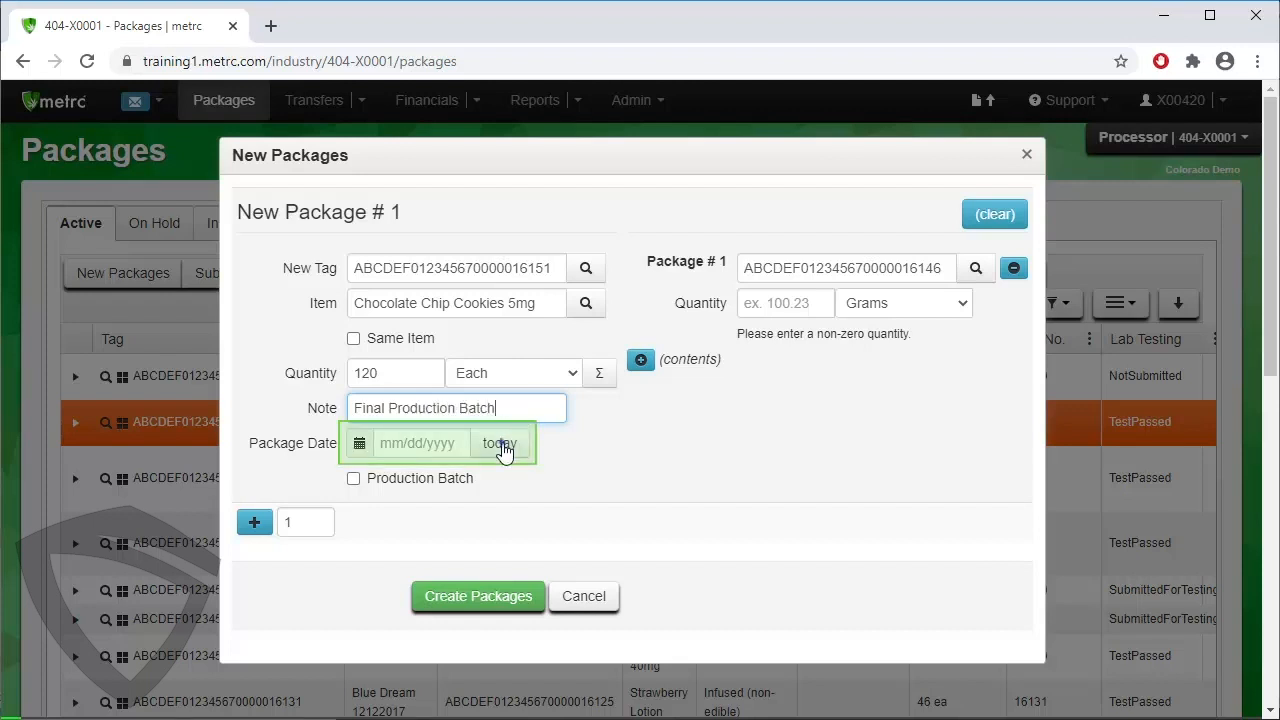
{"action": "left_click", "coordinate": [501, 446]}
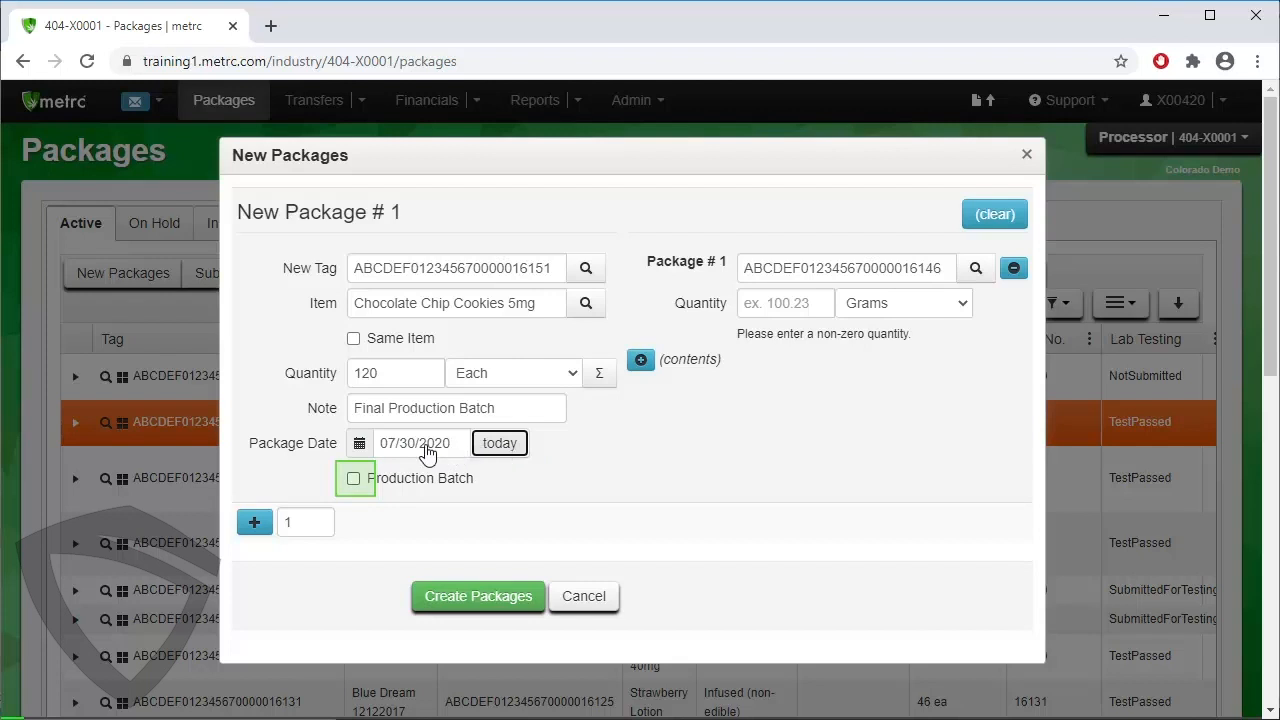
Step: Mark the new package as a production batch with batch number 16151
{"action": "left_click", "coordinate": [353, 478]}
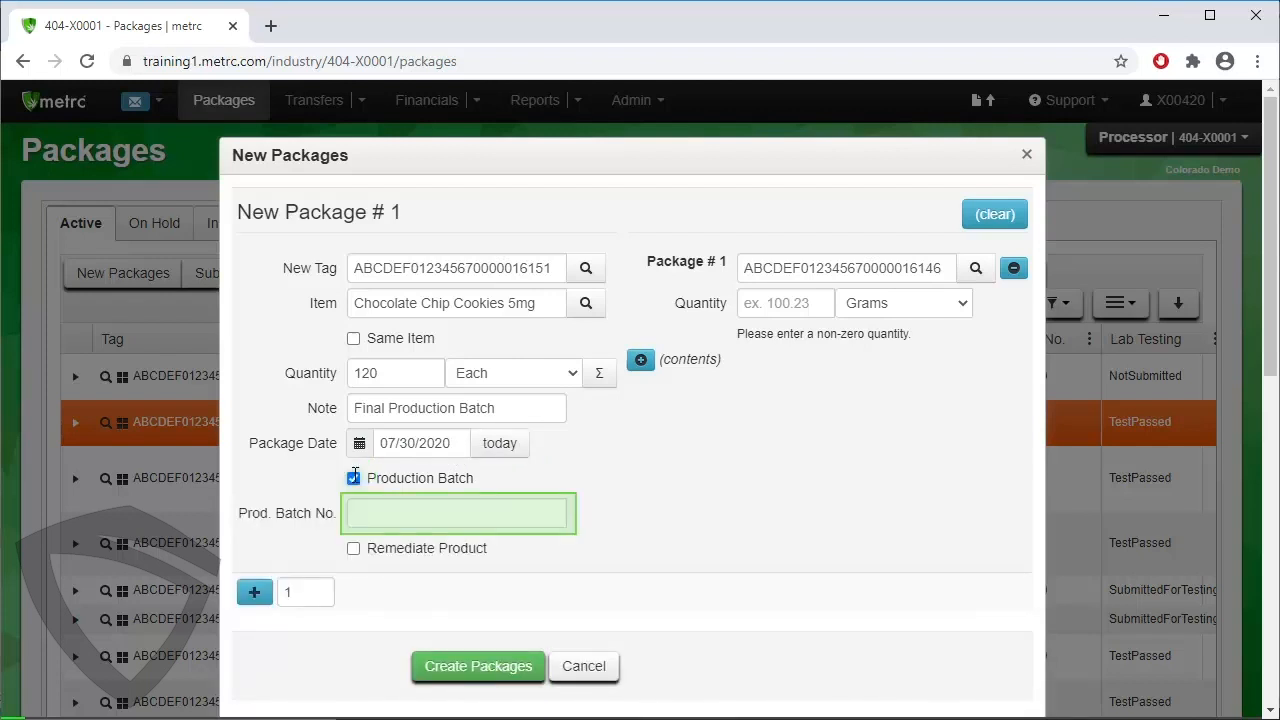
{"action": "left_click", "coordinate": [460, 515]}
{"action": "type", "text": "16151"}
{"action": "key", "text": "Tab"}
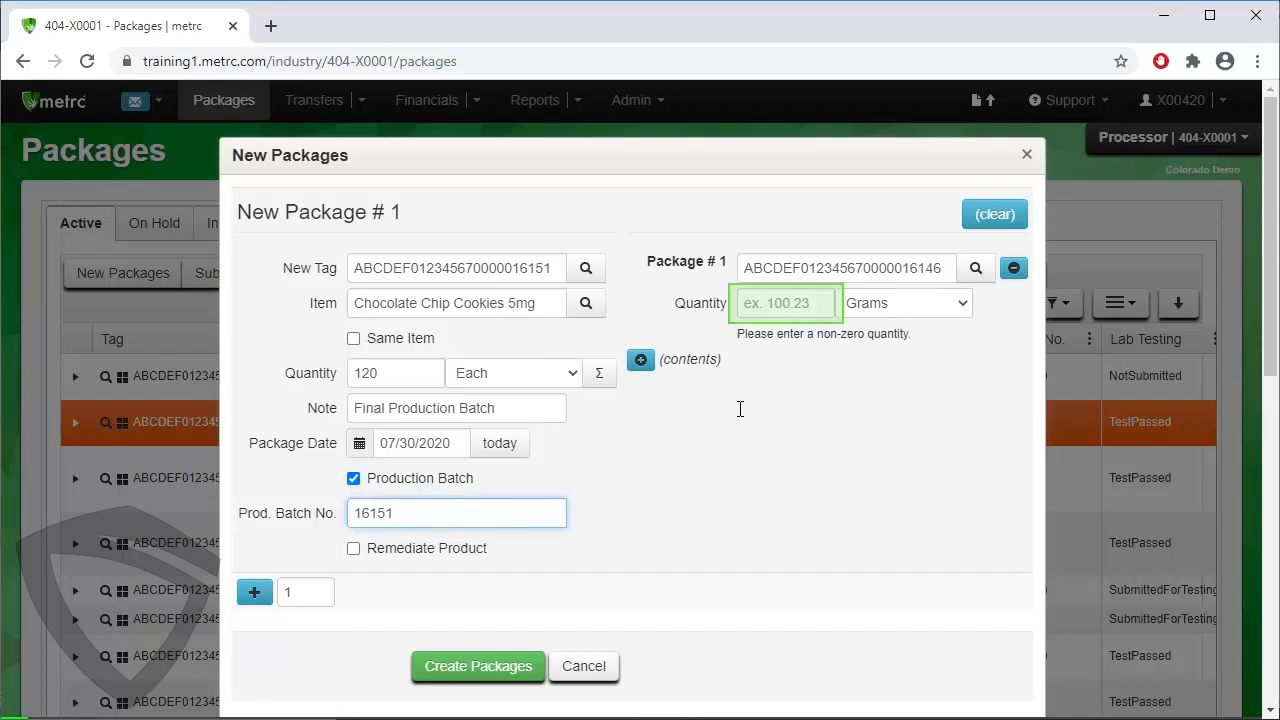
Step: Set the quantity used from the BHO Oil source package to 35 grams, create the package, and select it in the active list
{"action": "left_click", "coordinate": [764, 309]}
{"action": "type", "text": "35"}
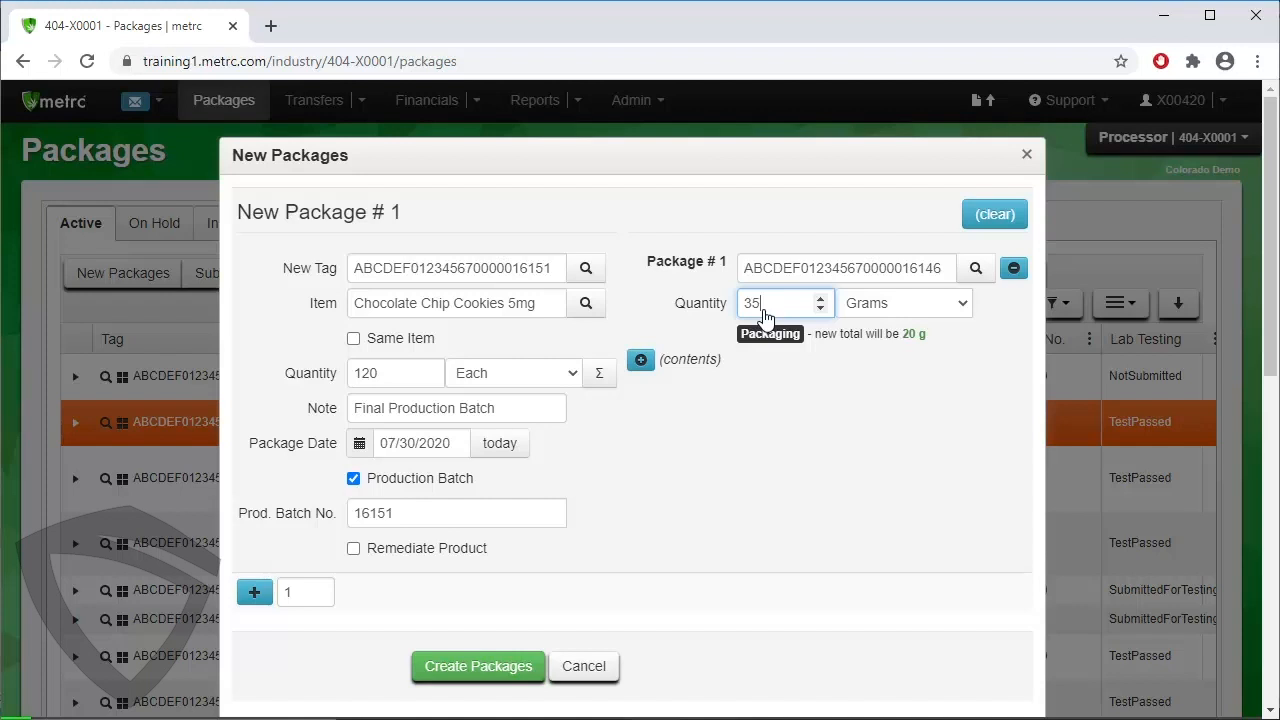
{"action": "left_click", "coordinate": [530, 668]}
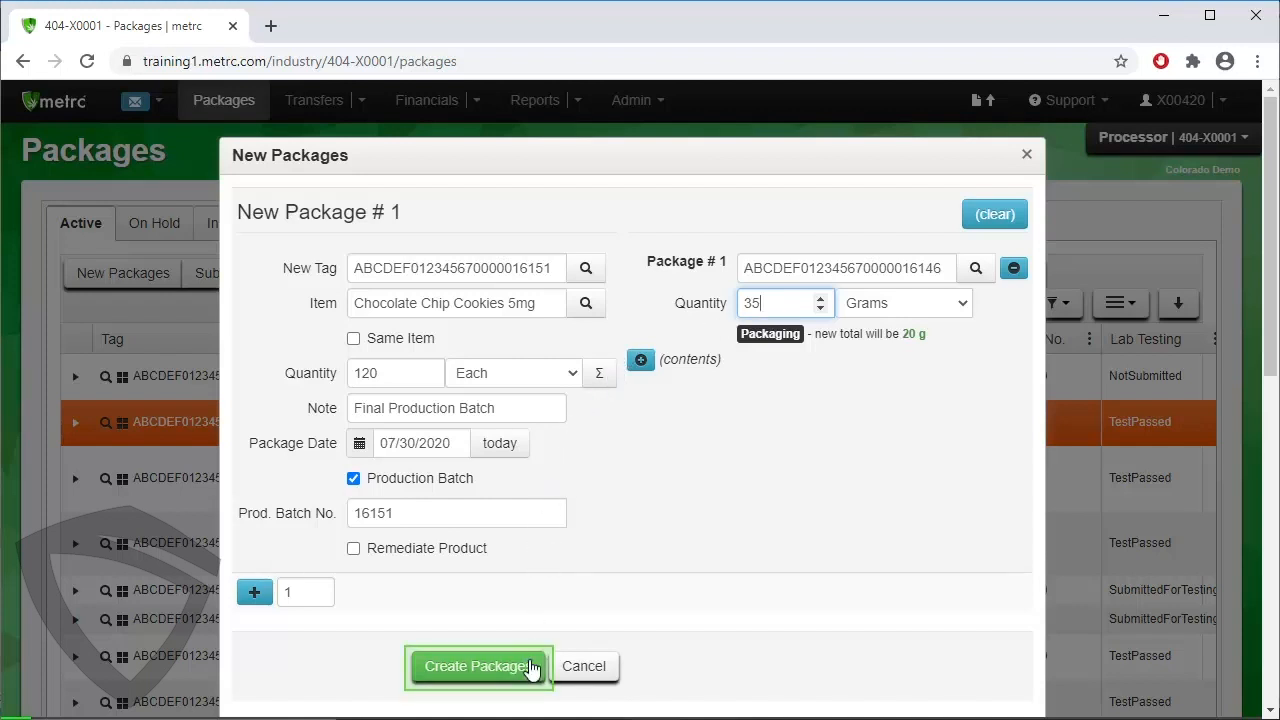
{"action": "left_click", "coordinate": [530, 668]}
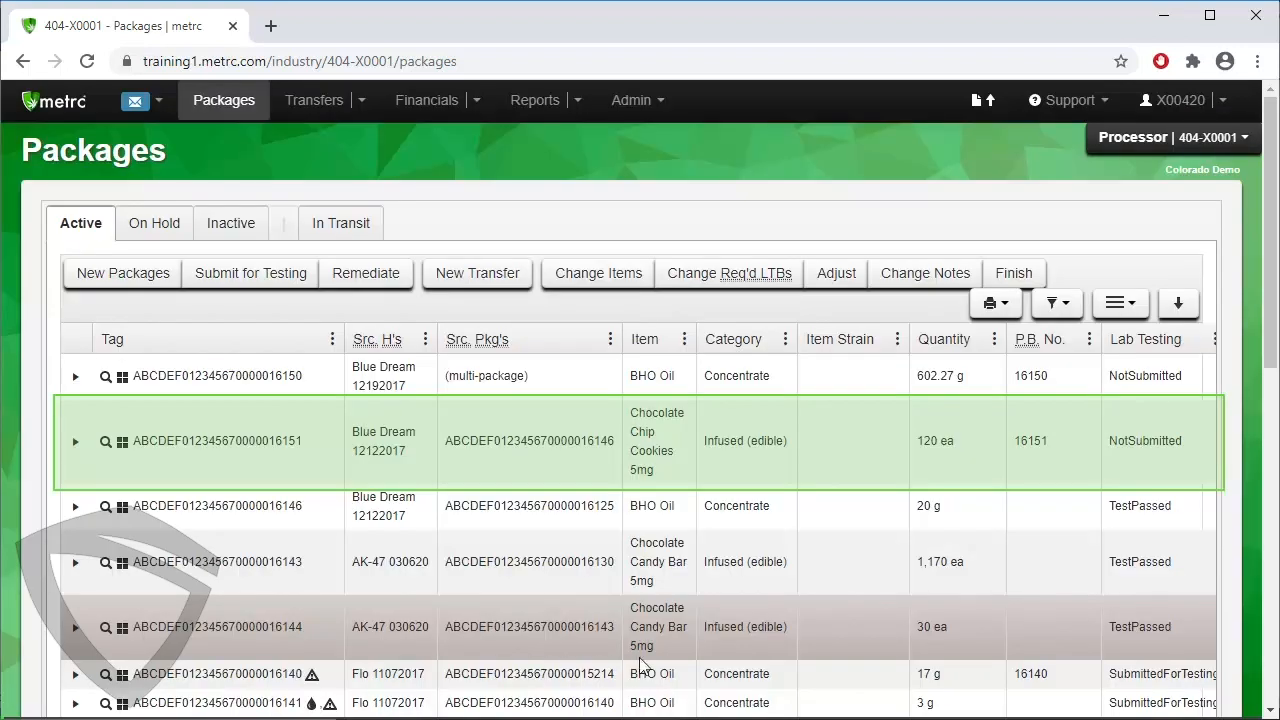
{"action": "left_click", "coordinate": [1152, 459]}
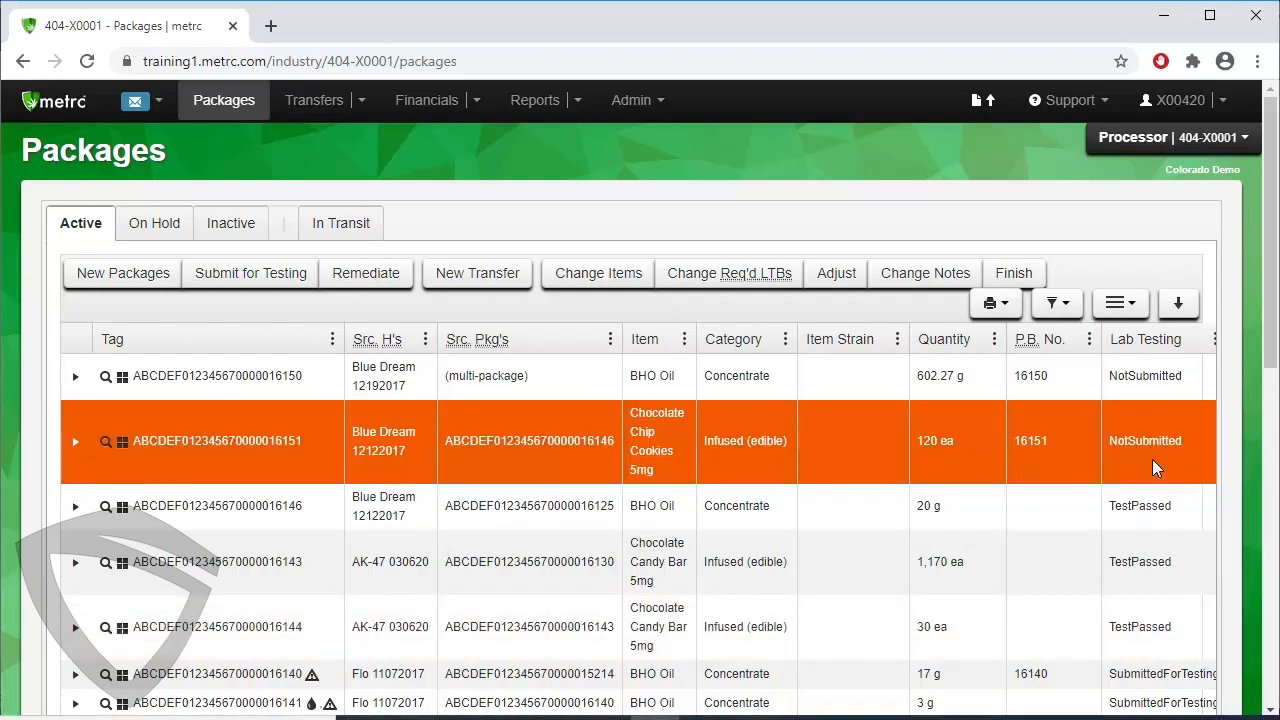